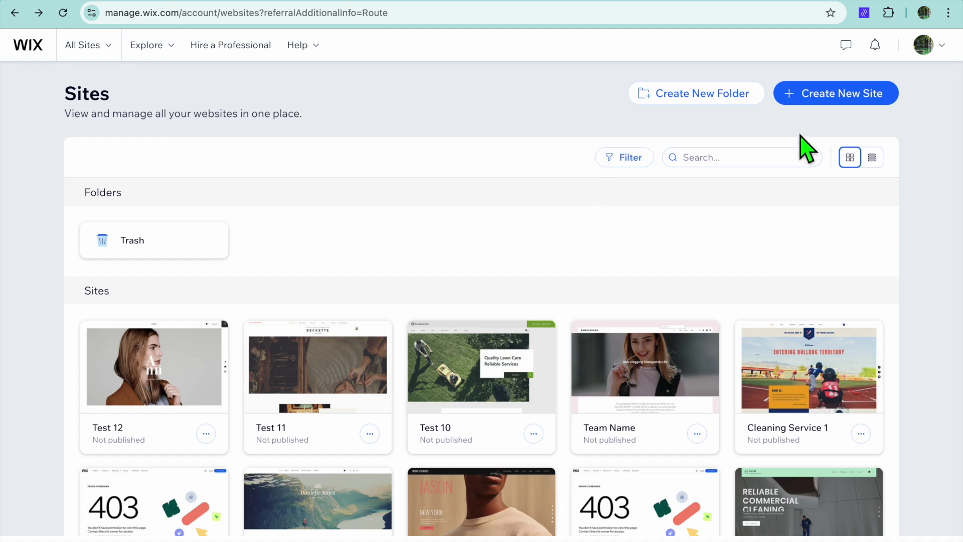
Start a new site, set it up without the AI chat, and choose Teacher as the website type.
left_click(828, 95)
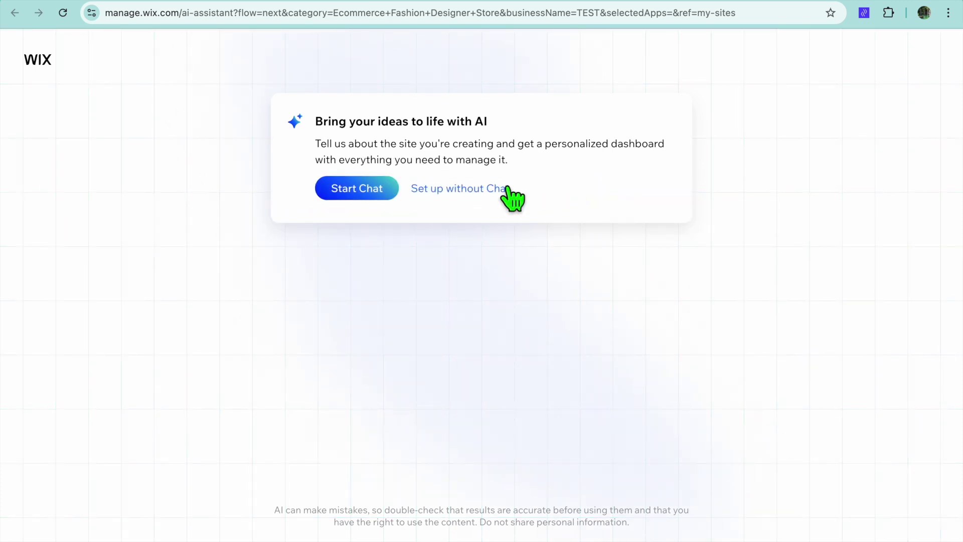
left_click(497, 200)
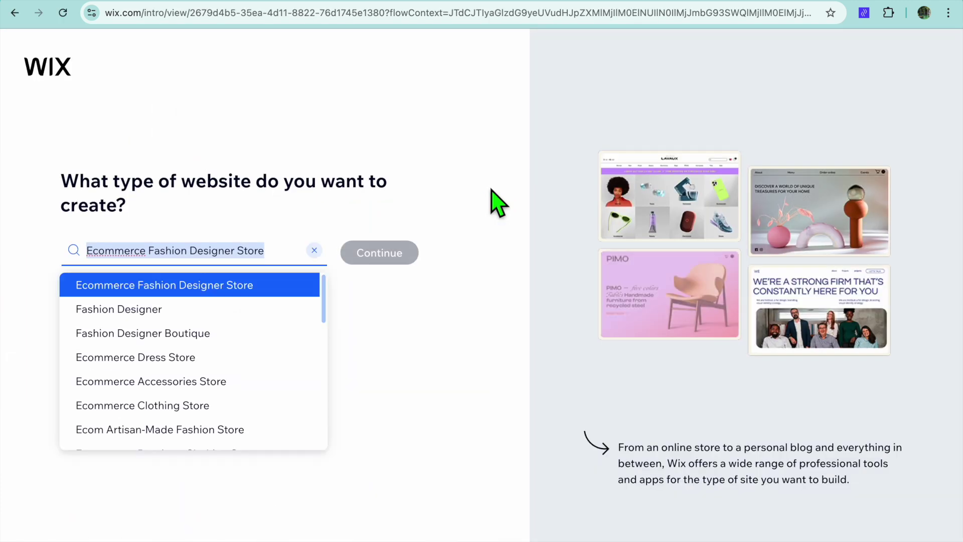
left_click(315, 252)
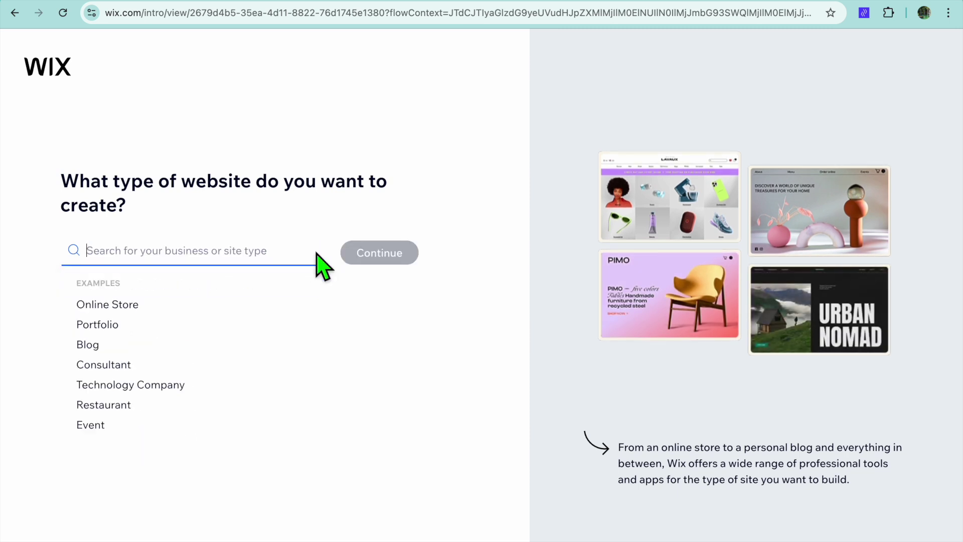
type("TEC")
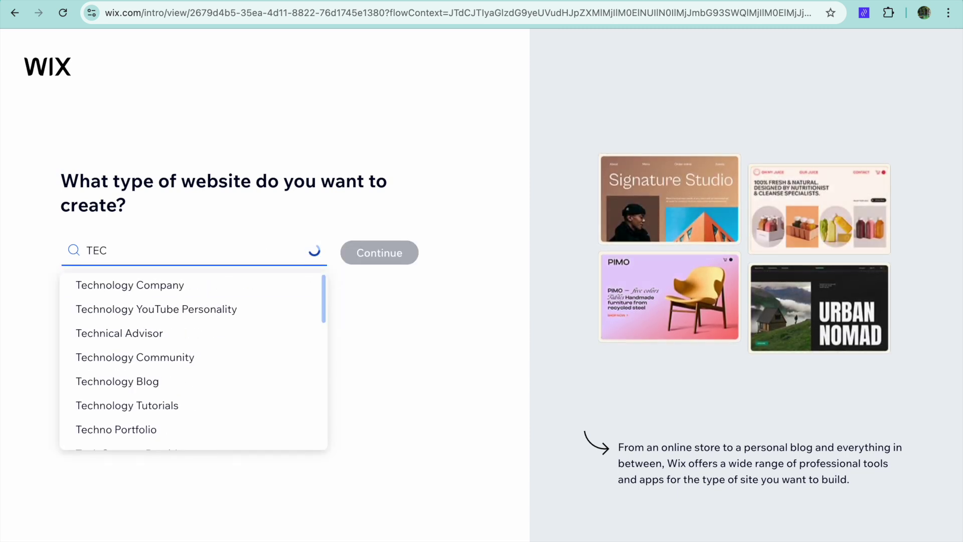
key("BackSpace")
type("ACHER")
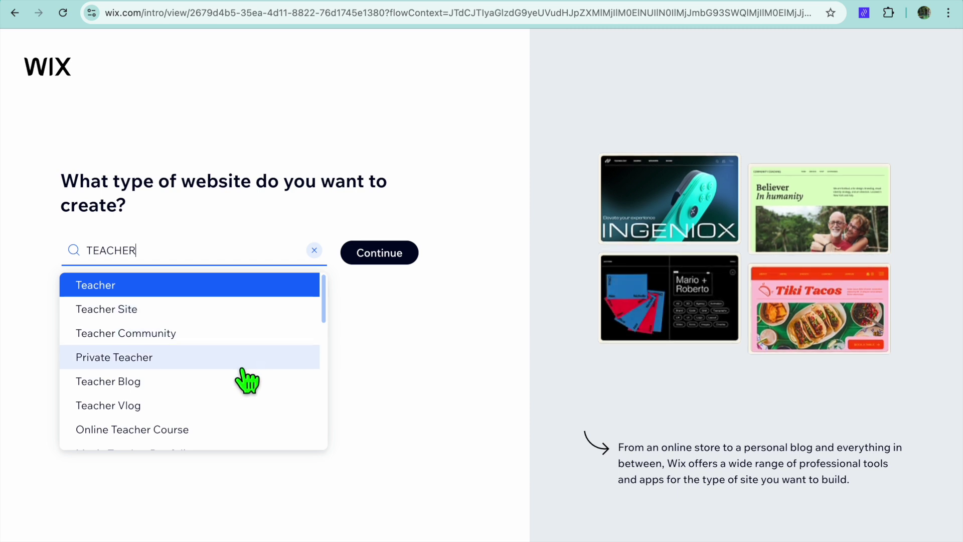
scroll(242, 386, "down", 5)
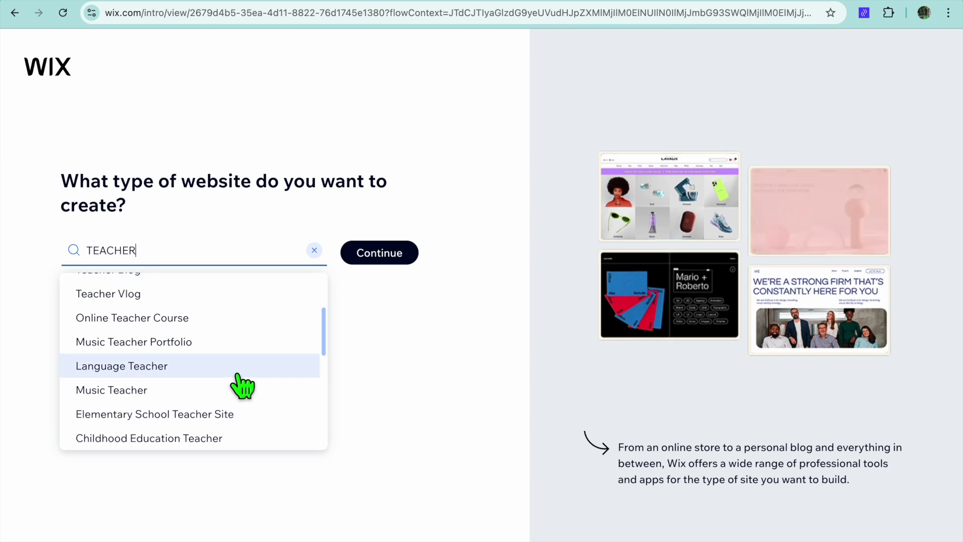
scroll(237, 387, "down", 1)
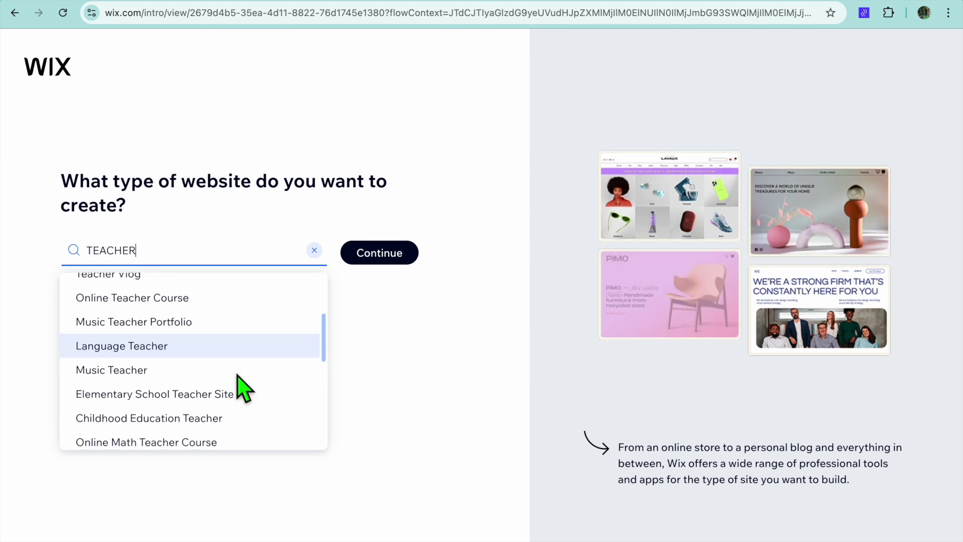
scroll(237, 387, "up", 7)
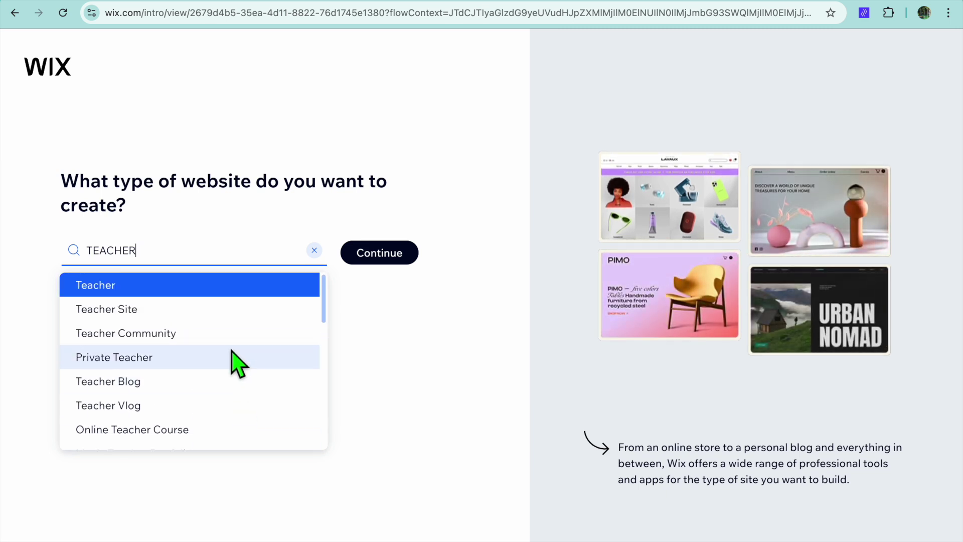
left_click(266, 291)
left_click(402, 262)
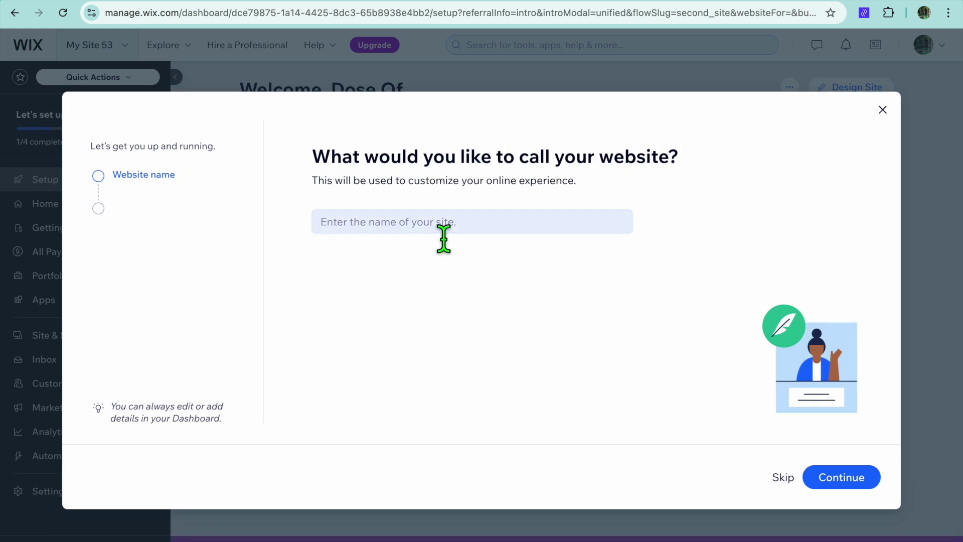
Name the website TEACHER and continue to the app selection.
left_click(439, 231)
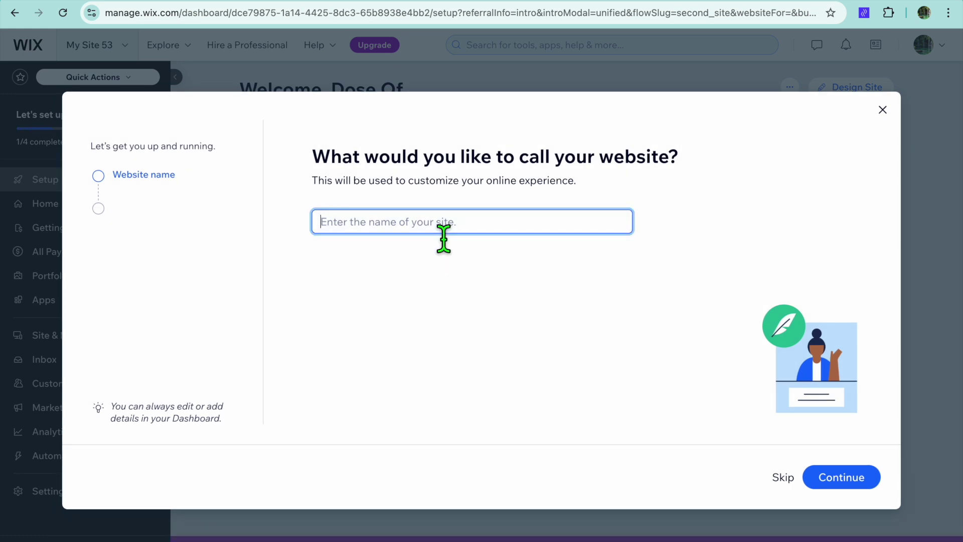
type("TEACHER")
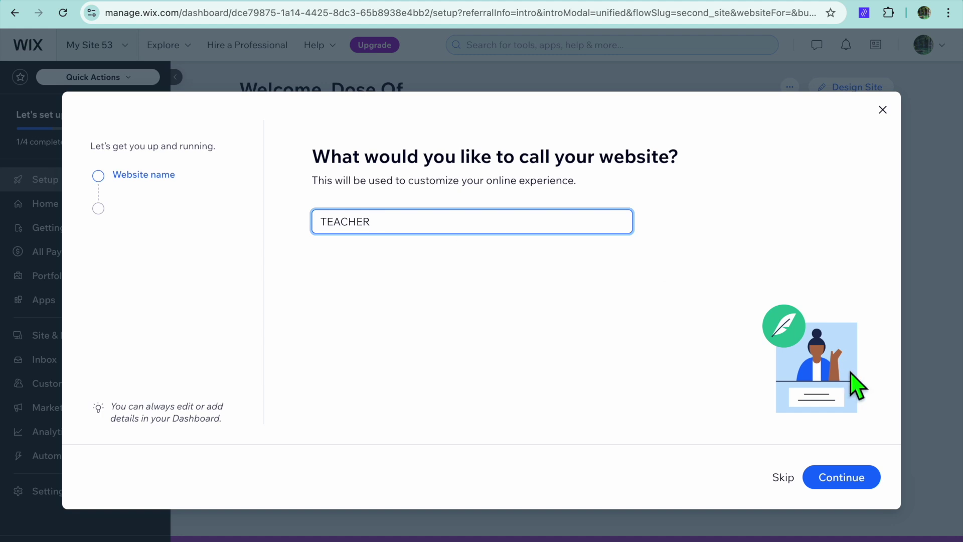
left_click(845, 482)
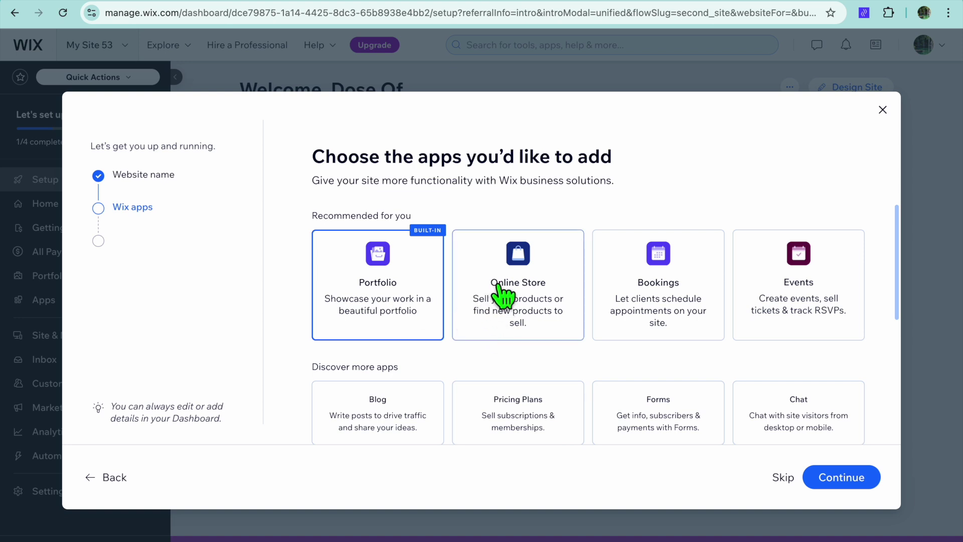
Add the Bookings and Online Programs apps to the site, finish the setup, and continue to the dashboard.
scroll(500, 295, "down", 4)
scroll(504, 291, "up", 4)
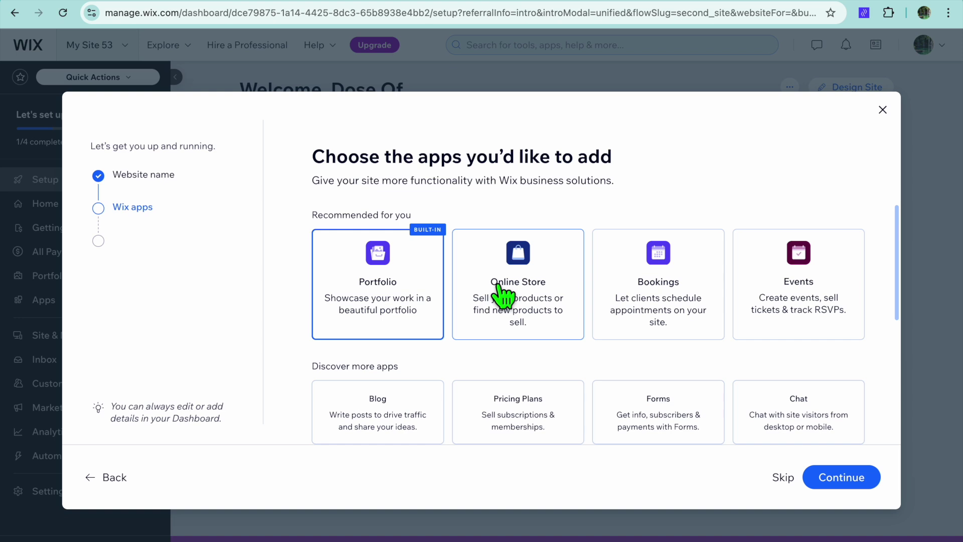
scroll(505, 292, "down", 2)
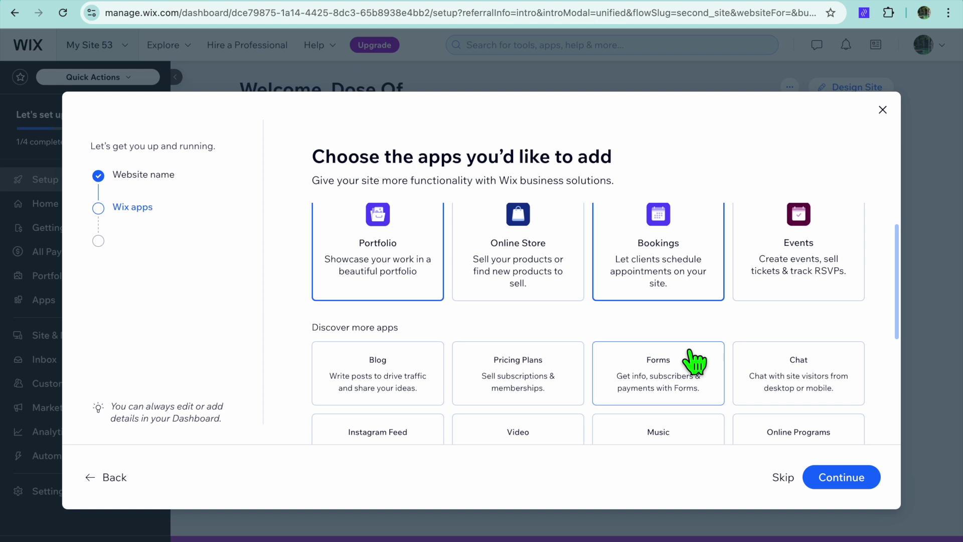
scroll(690, 352, "down", 5)
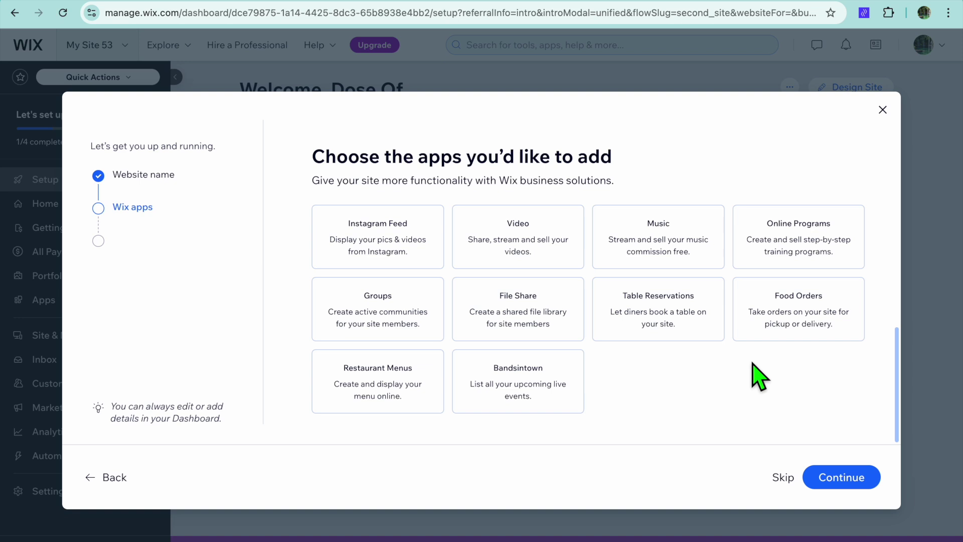
left_click(806, 241)
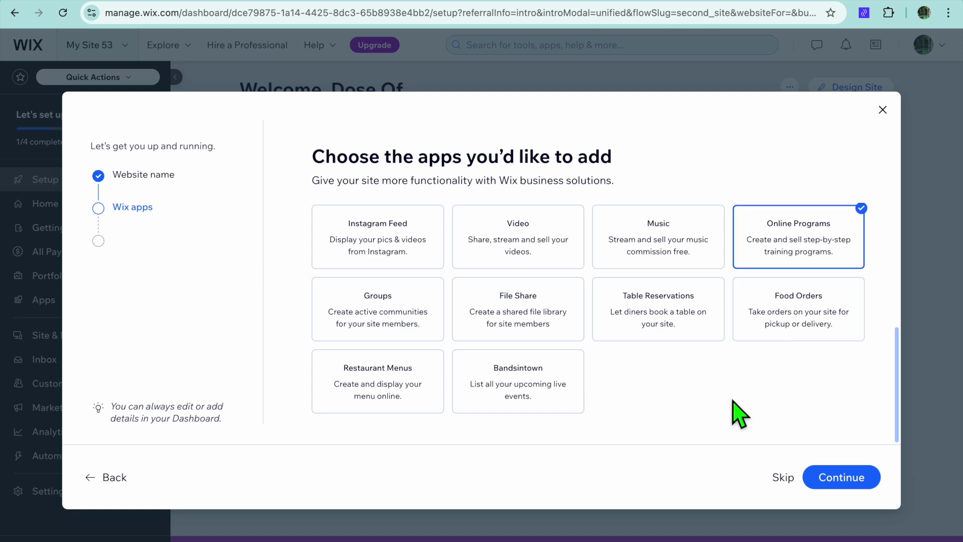
left_click(834, 479)
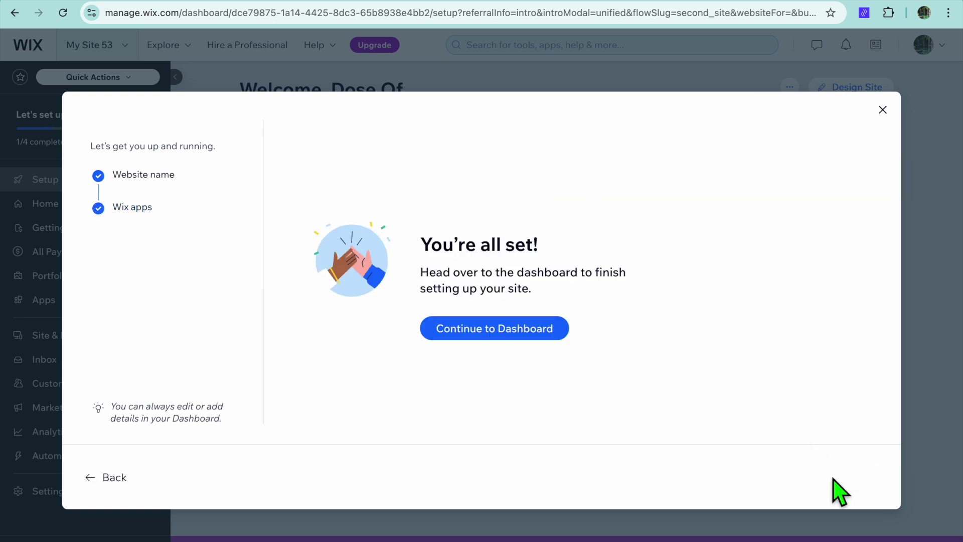
left_click(502, 337)
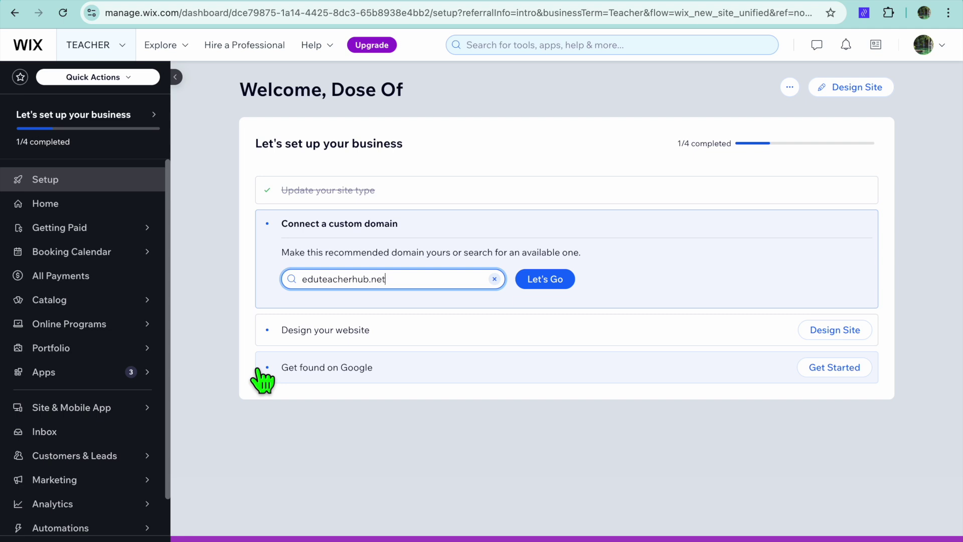
View the portfolio setup page and browse the templates offered for a new Online Course program.
left_click(115, 357)
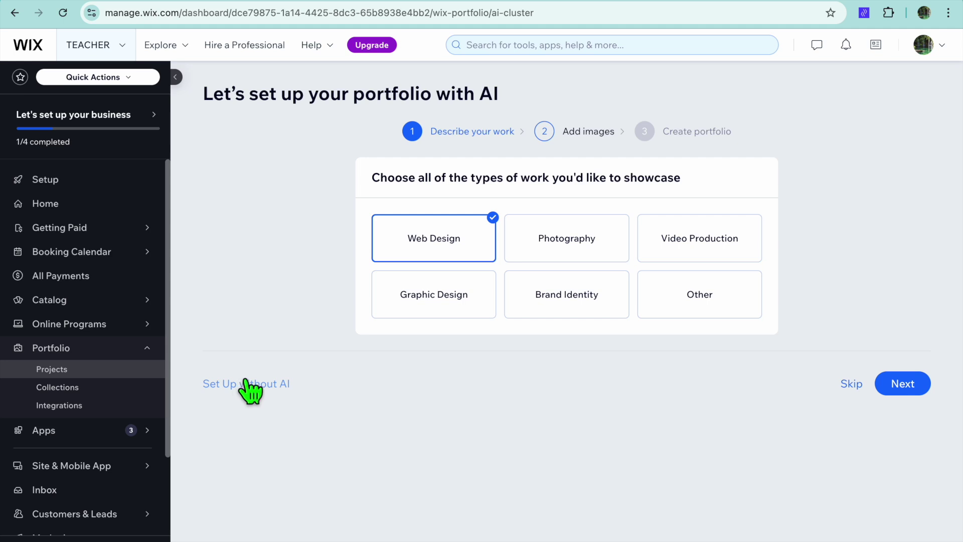
left_click(90, 331)
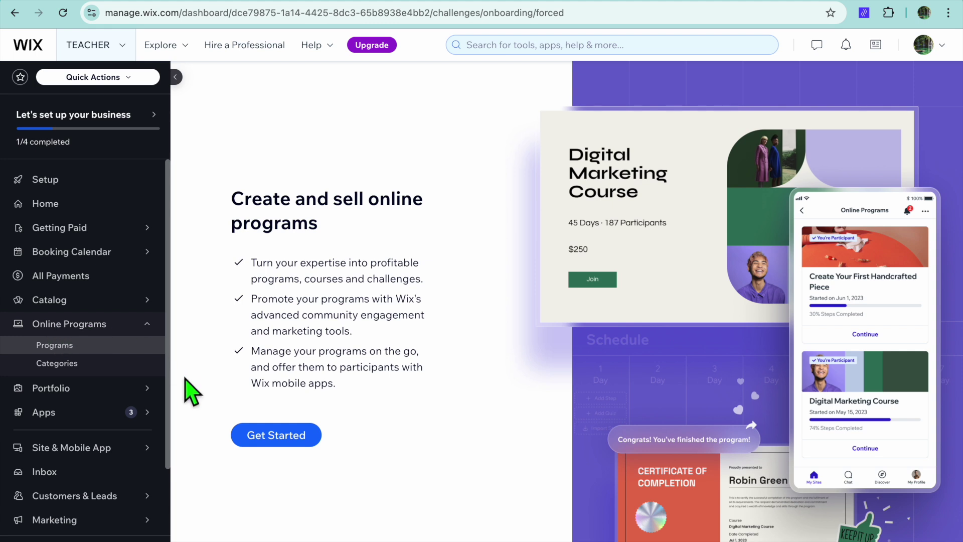
left_click(258, 429)
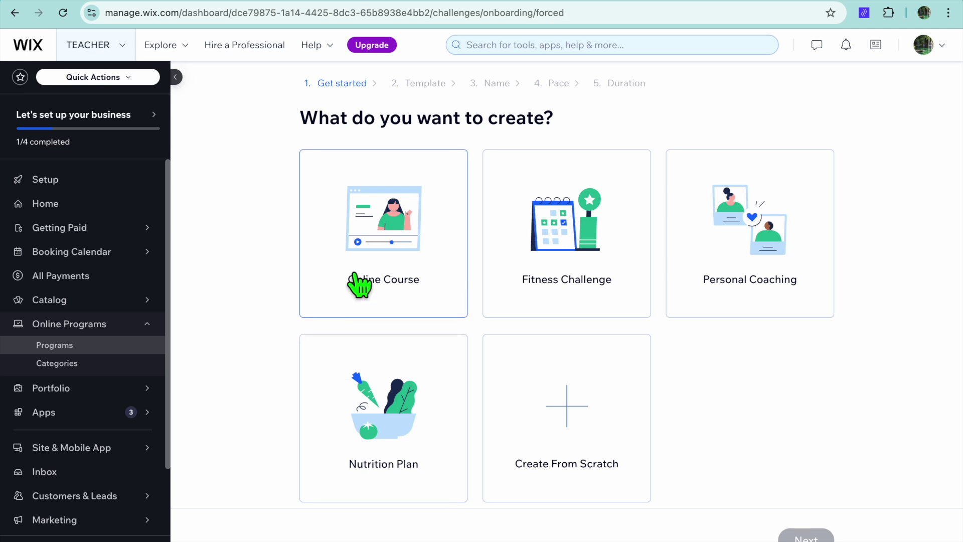
left_click(382, 240)
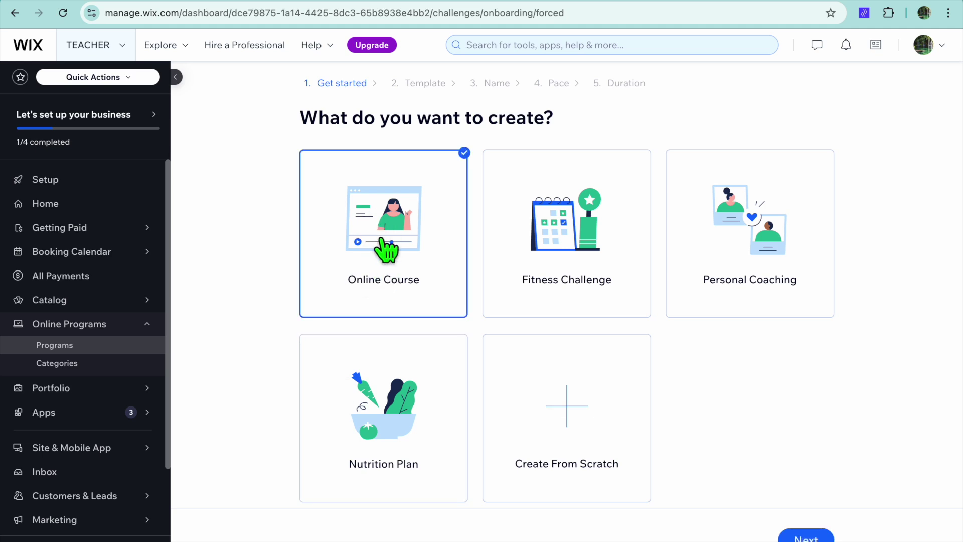
left_click(806, 536)
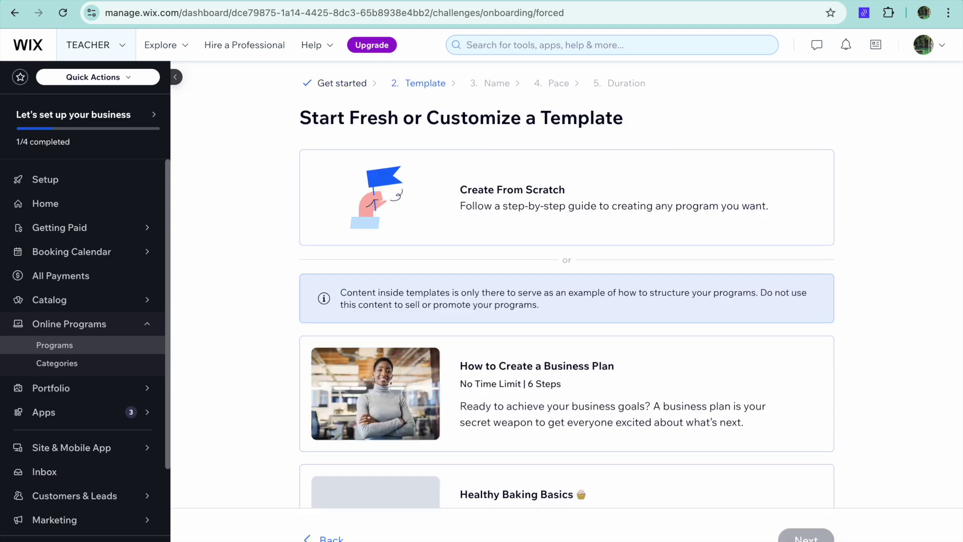
scroll(657, 479, "down", 1)
scroll(658, 479, "down", 4)
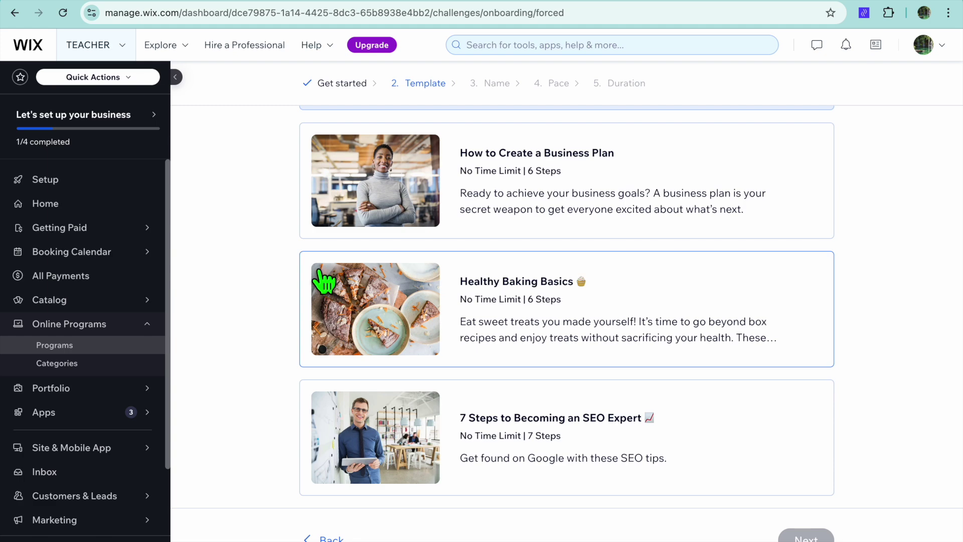
Open the catalog's booking service templates and set the business type they are suggested for to Teacher.
left_click(91, 304)
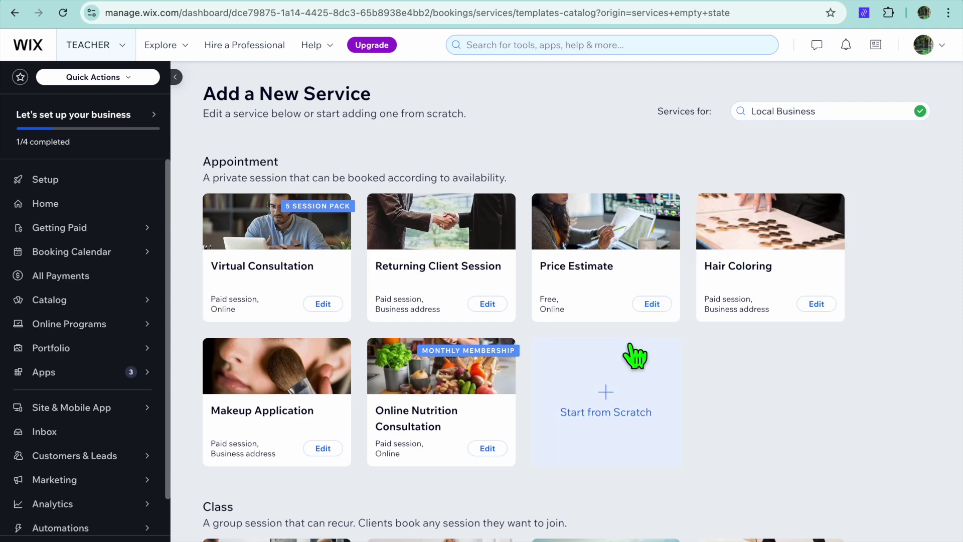
scroll(634, 354, "down", 5)
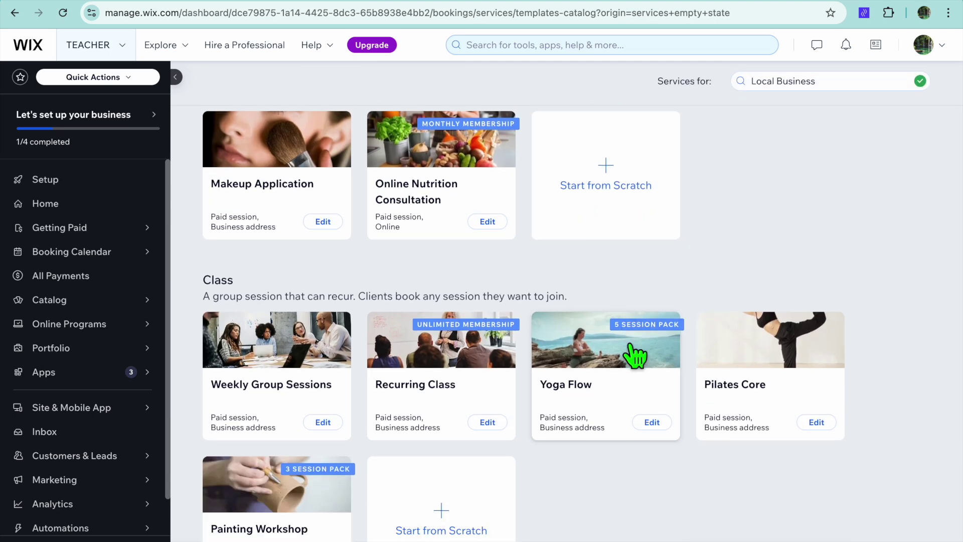
scroll(634, 354, "up", 5)
left_click(808, 97)
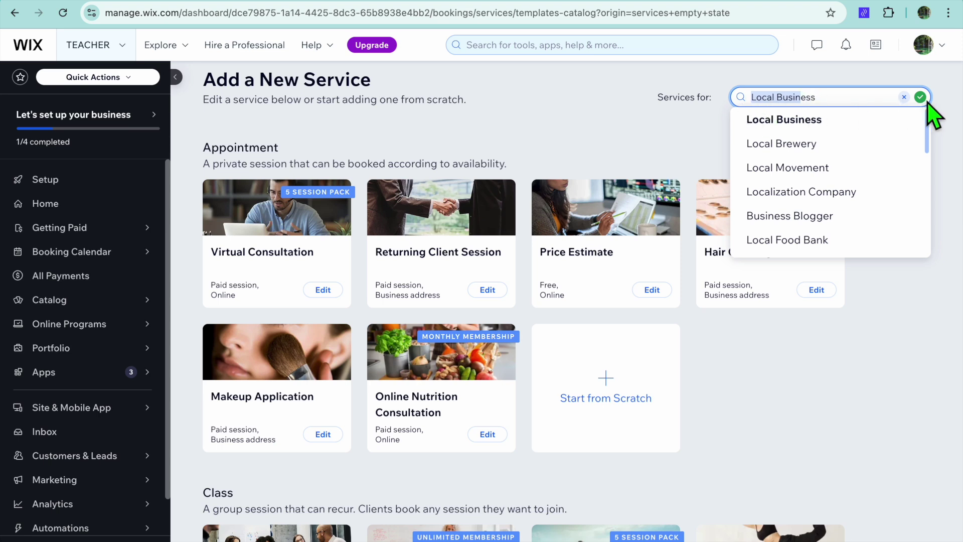
left_click(907, 99)
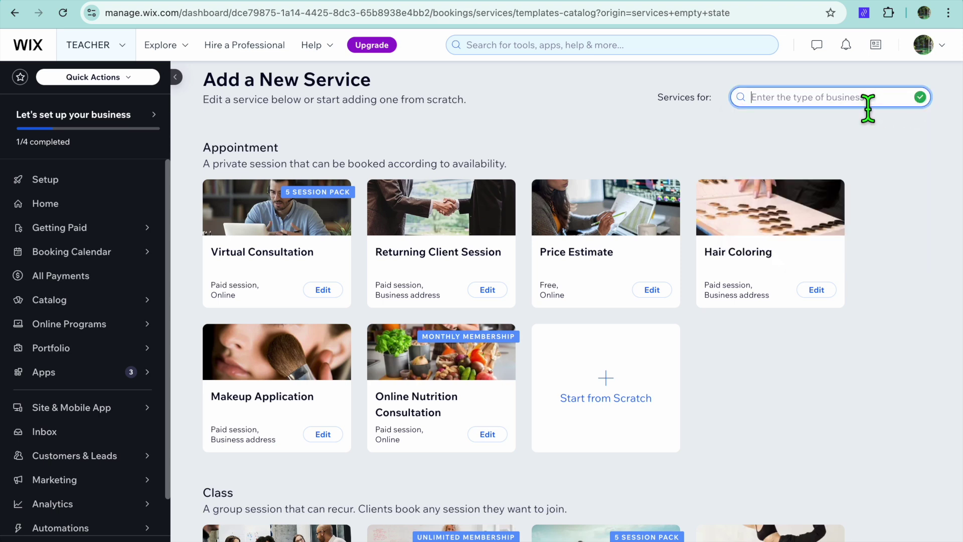
type("TEACHER")
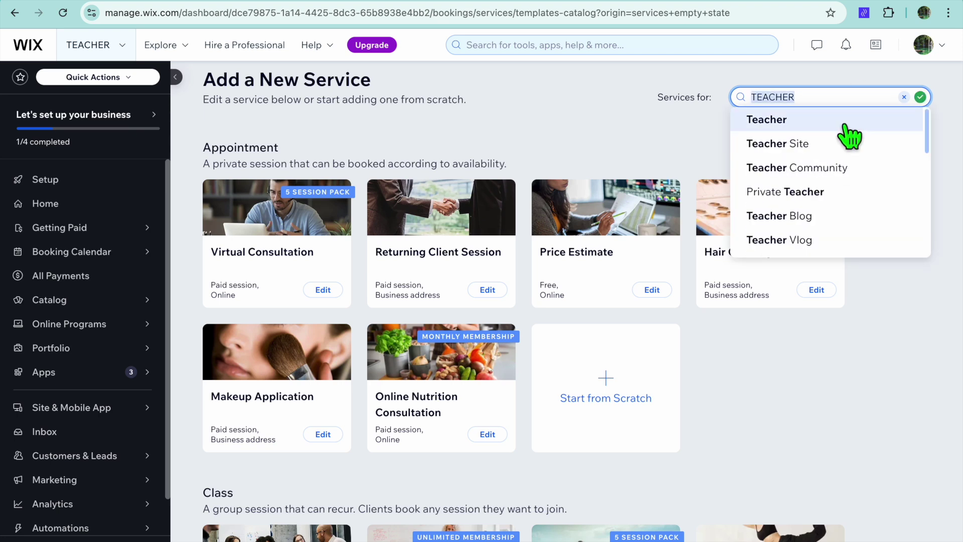
left_click(842, 121)
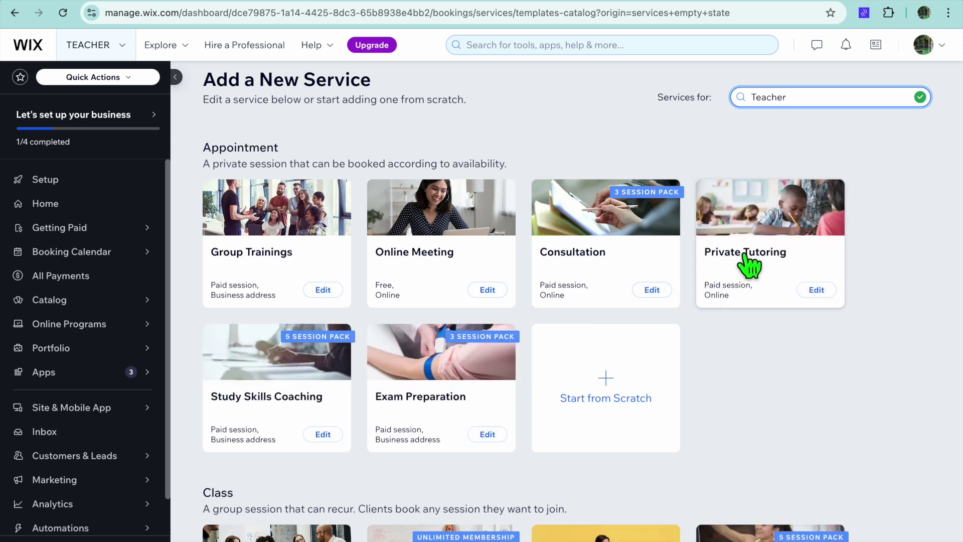
Create a Private Tutoring appointment service from its template, review its duration and pricing options, and save it.
left_click(761, 242)
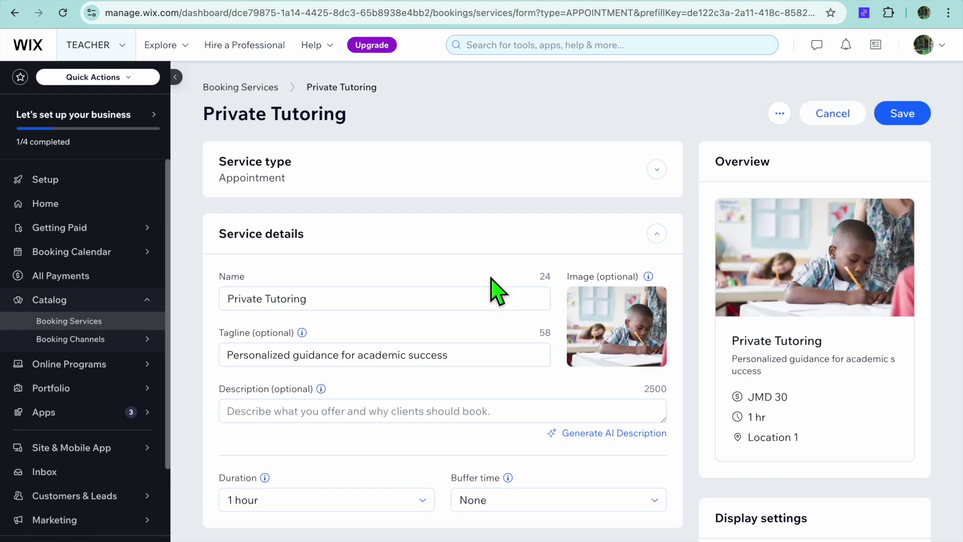
mouse_move(617, 326)
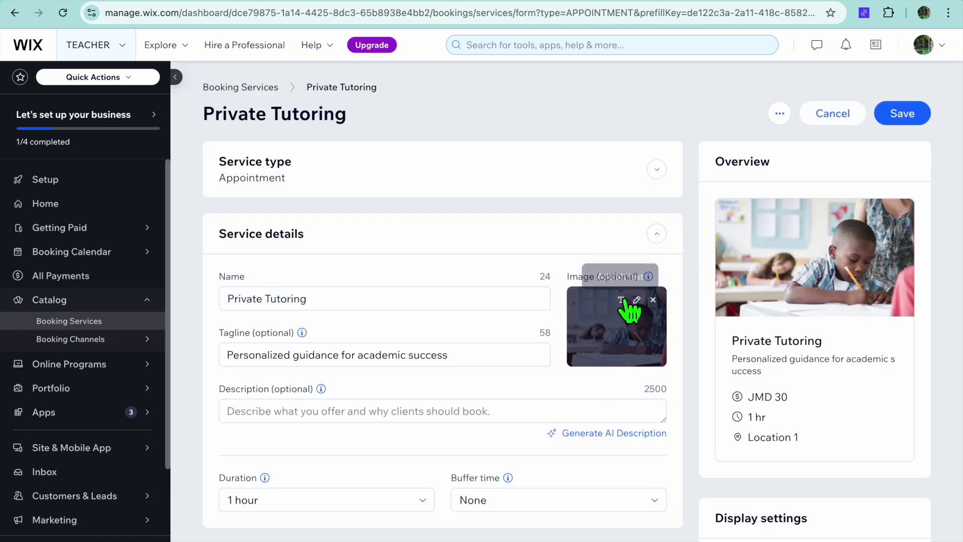
scroll(617, 301, "down", 2)
left_click(411, 409)
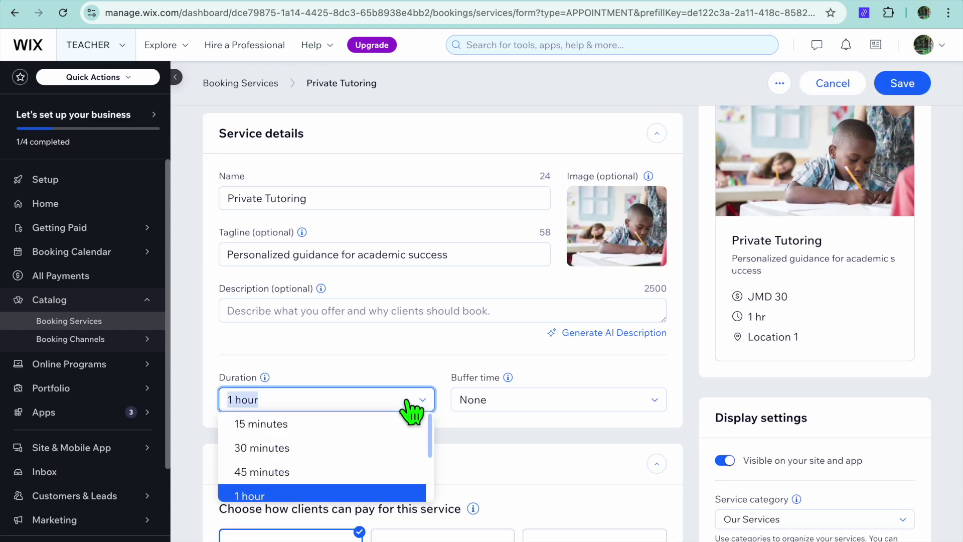
left_click(411, 408)
scroll(409, 408, "down", 10)
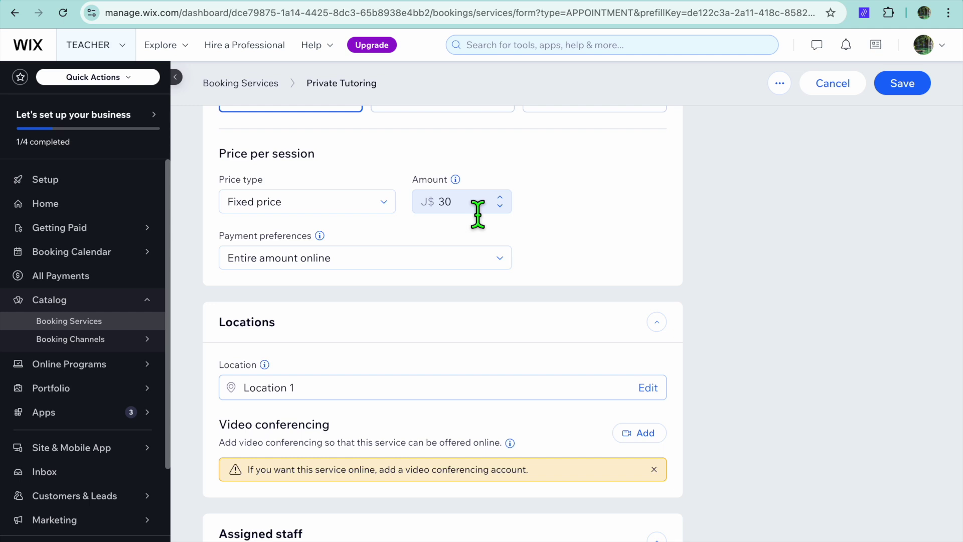
left_click(907, 83)
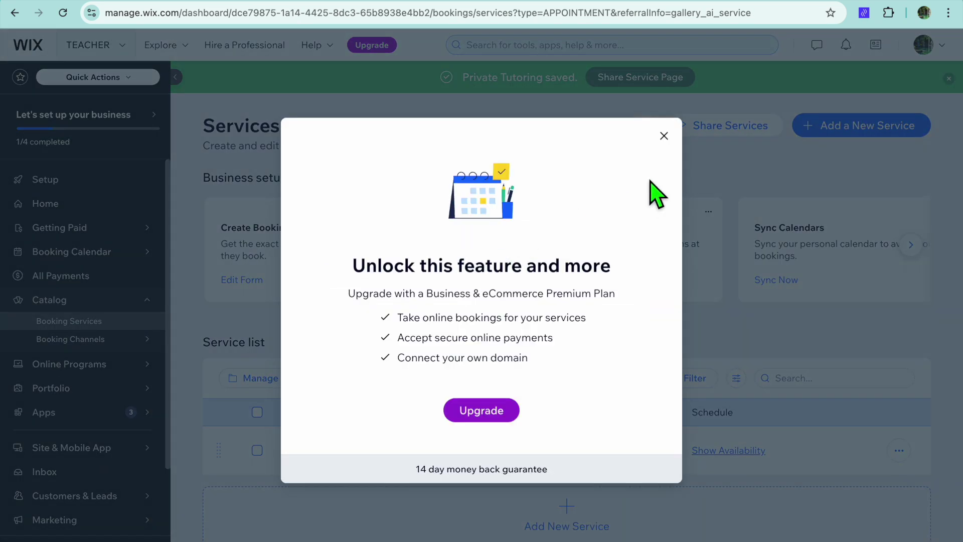
Dismiss the upgrade offer, open the payment method setup under Getting Paid, and change the business location to Canada.
left_click(664, 137)
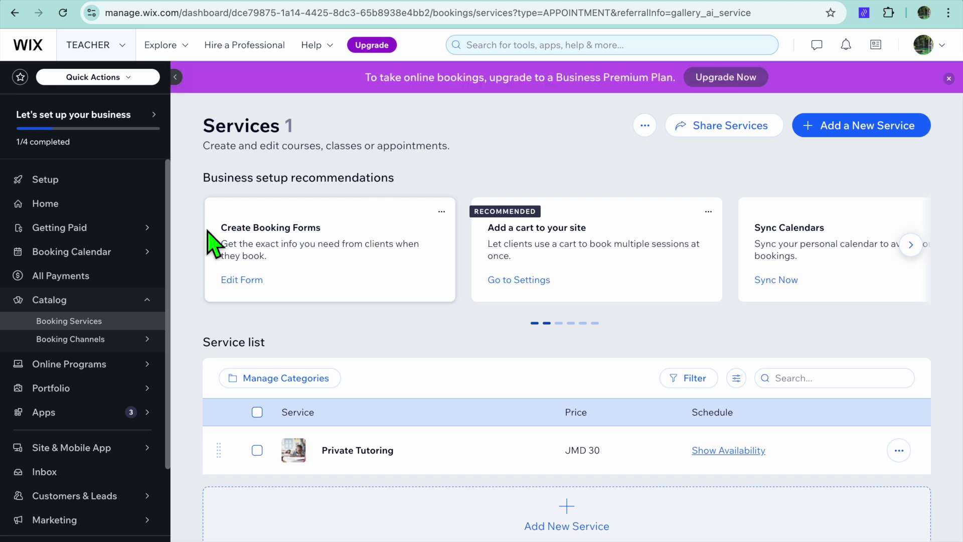
left_click(107, 228)
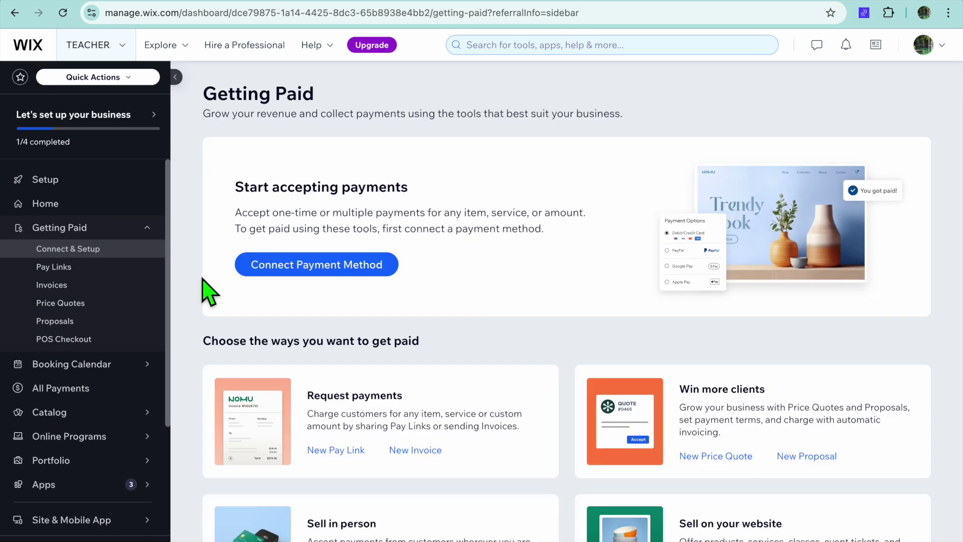
left_click(280, 267)
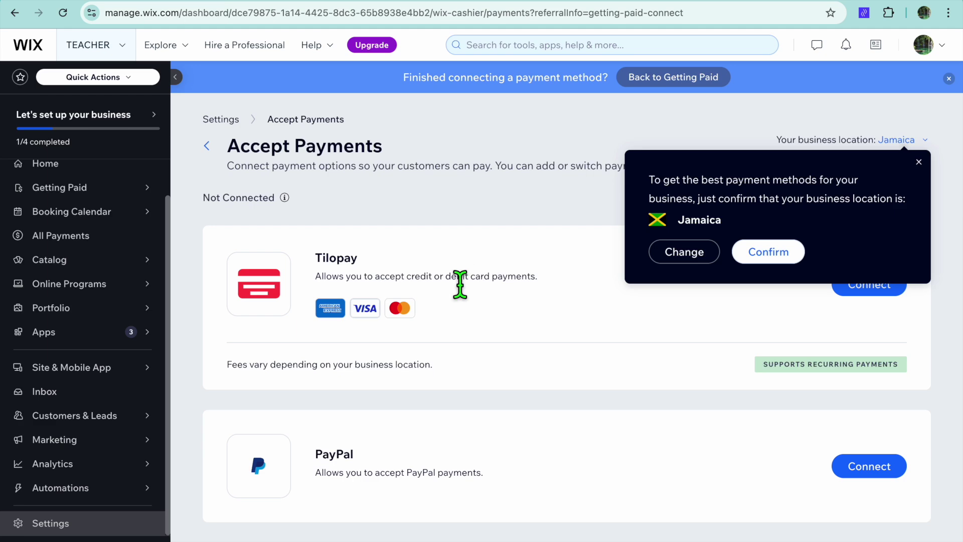
left_click(684, 253)
left_click(504, 209)
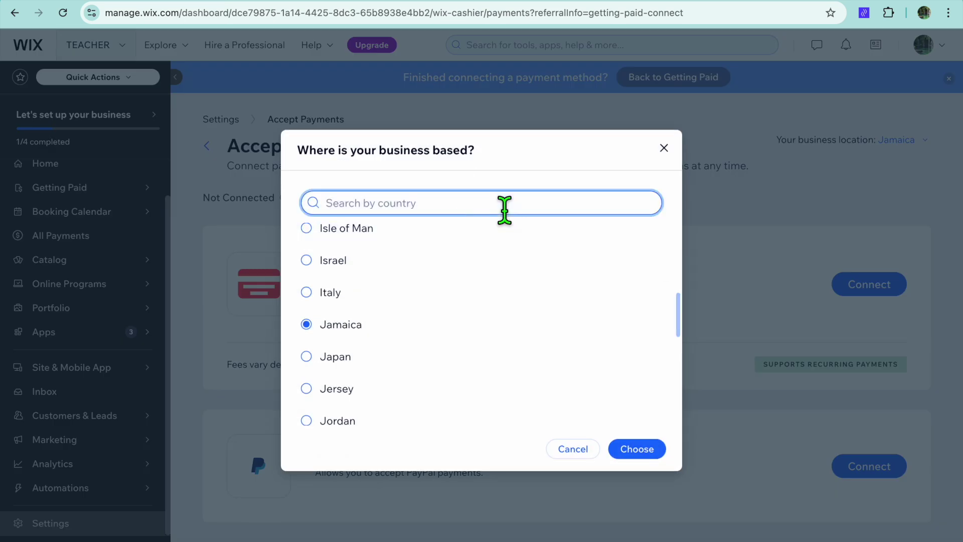
type("CANA")
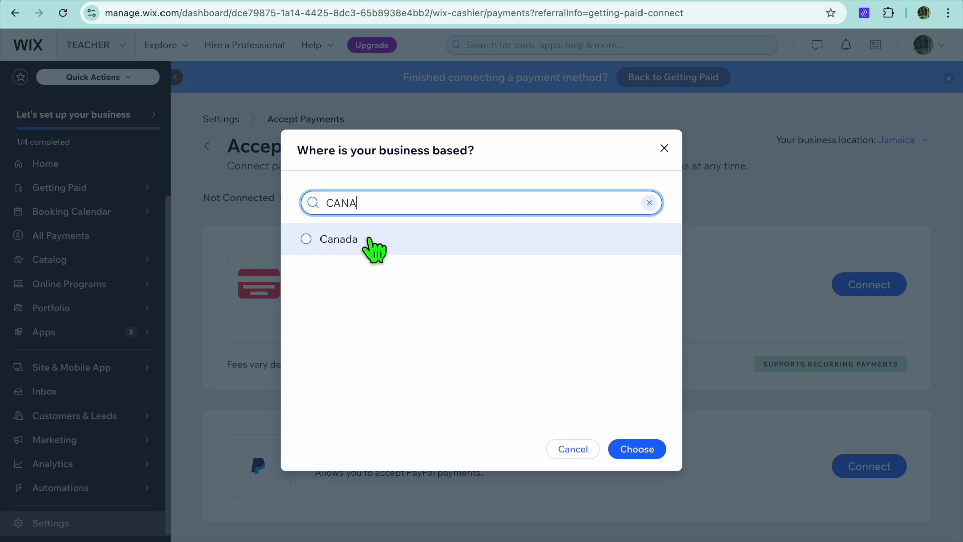
left_click(372, 242)
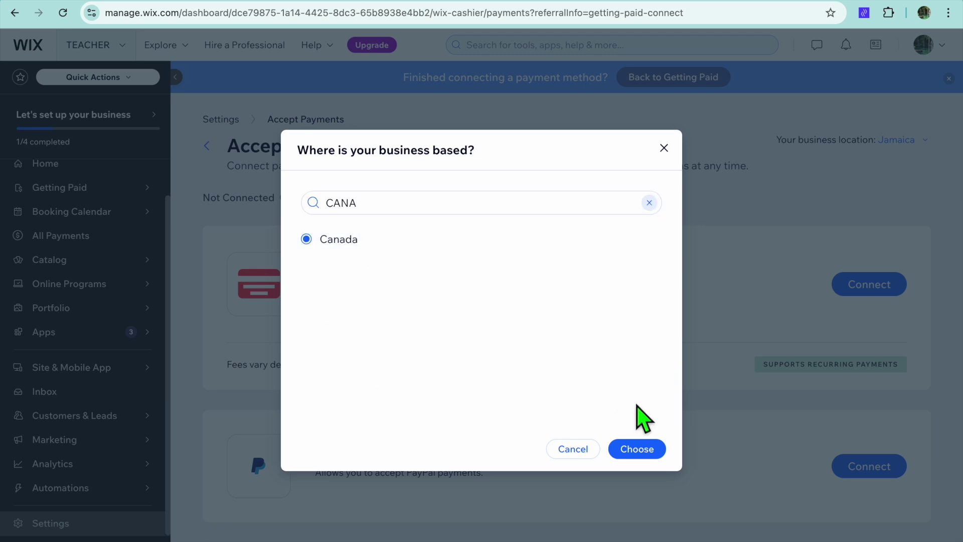
left_click(640, 457)
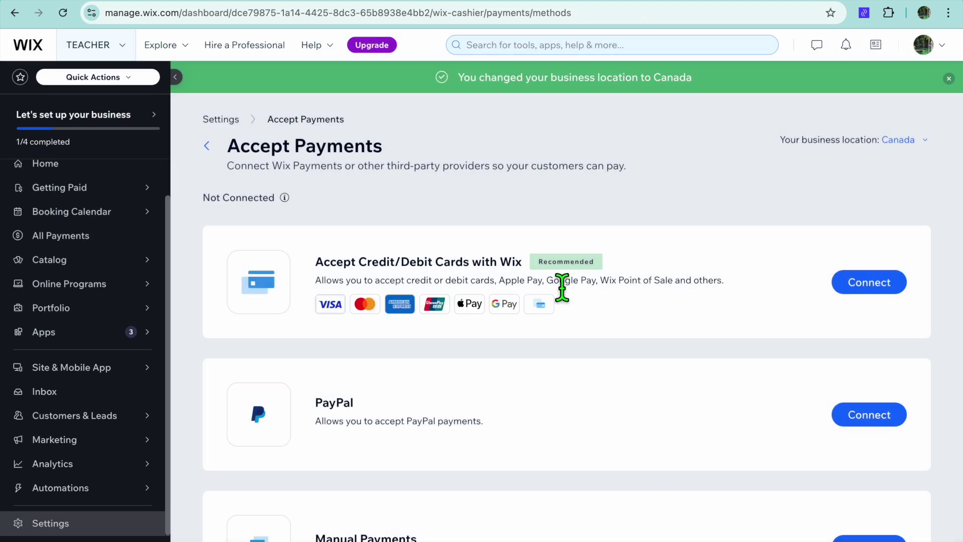
Review the payment providers offered for the site, including the full list of additional payment options.
scroll(469, 344, "down", 3)
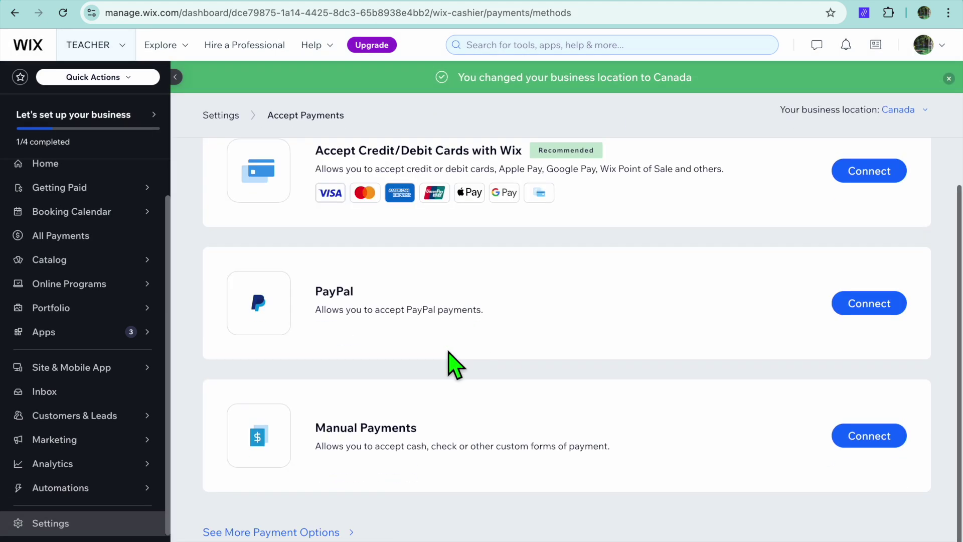
left_click(293, 531)
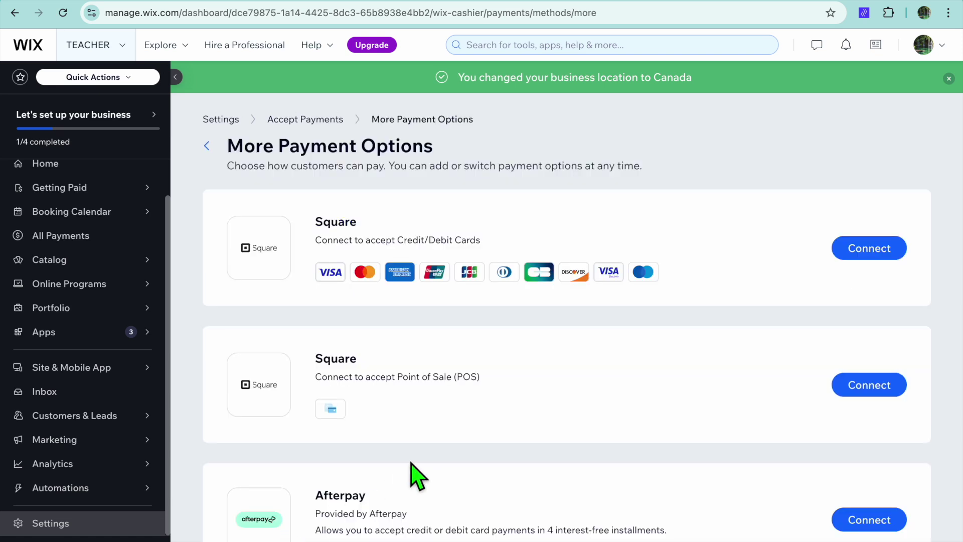
scroll(418, 476, "down", 4)
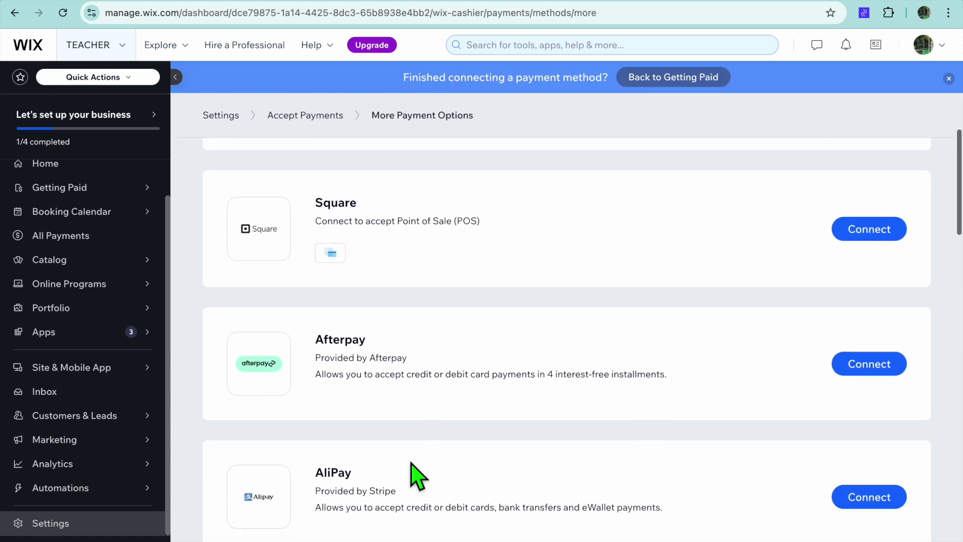
scroll(418, 476, "down", 10)
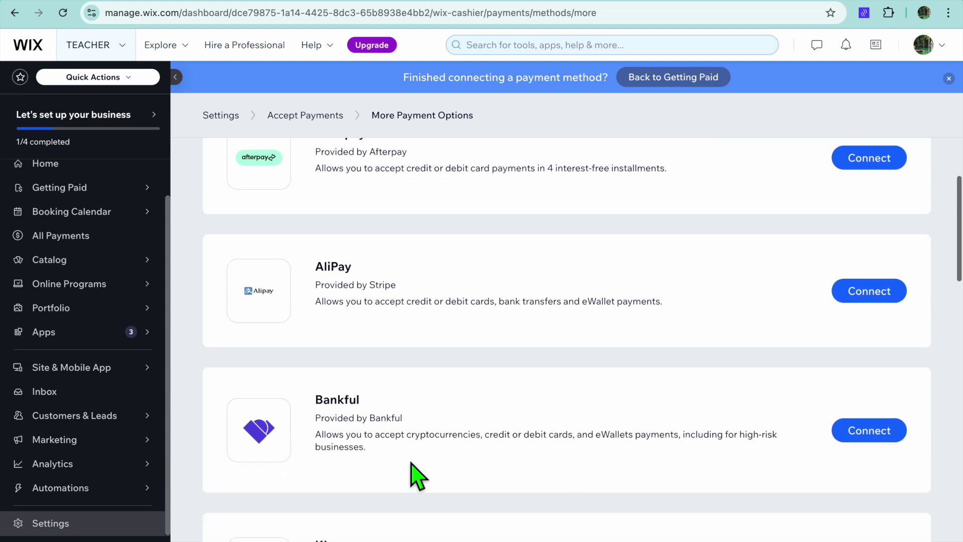
scroll(417, 476, "down", 8)
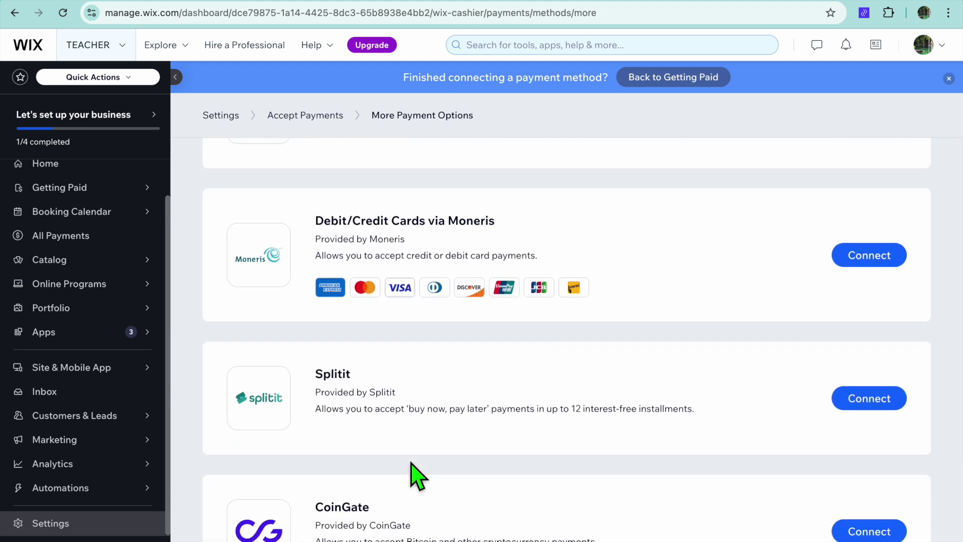
scroll(417, 476, "up", 20)
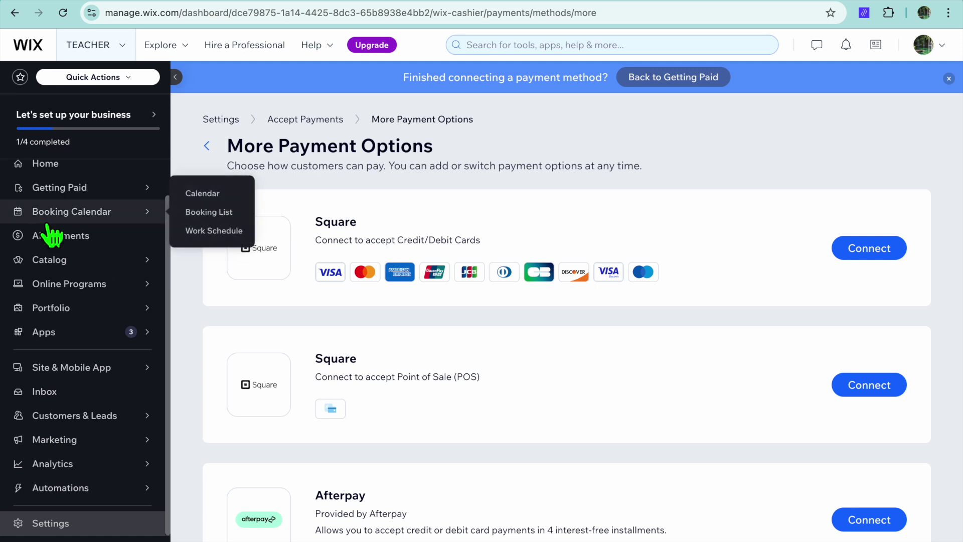
Start designing the site from a template and search the website templates for TEACHER.
left_click(66, 171)
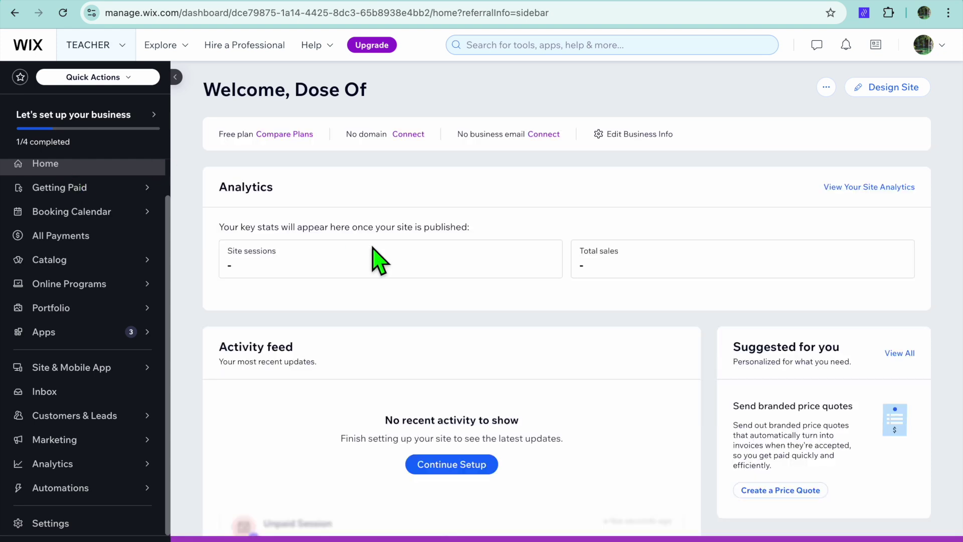
left_click(903, 87)
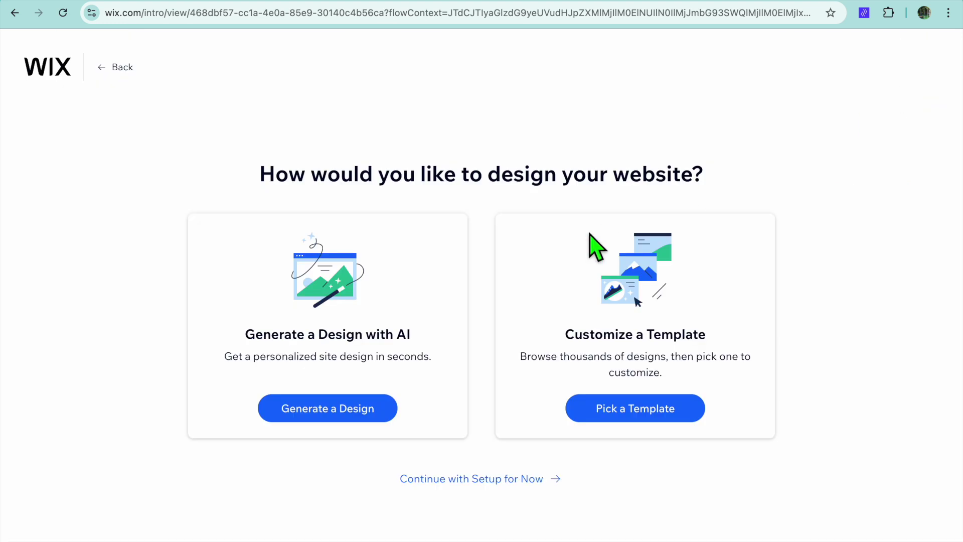
left_click(625, 410)
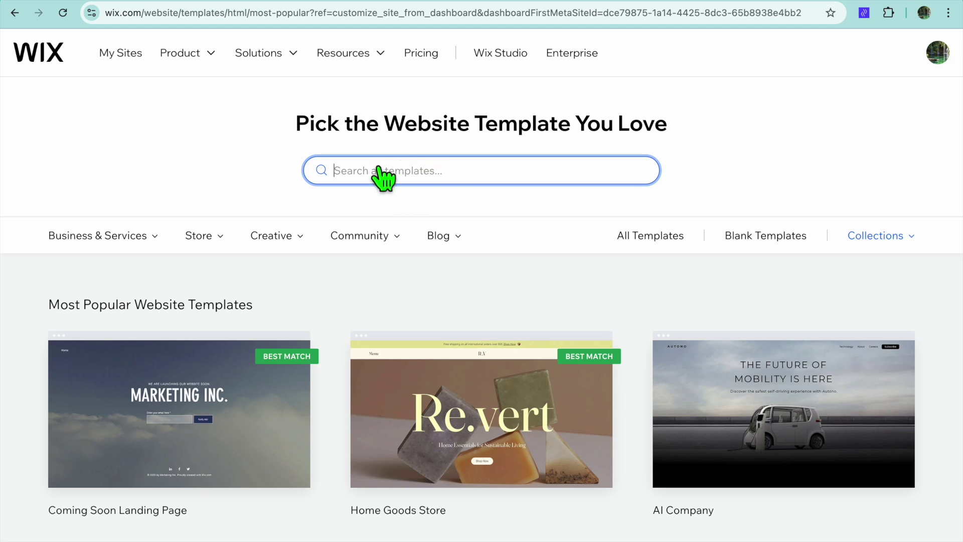
type("TEACHER")
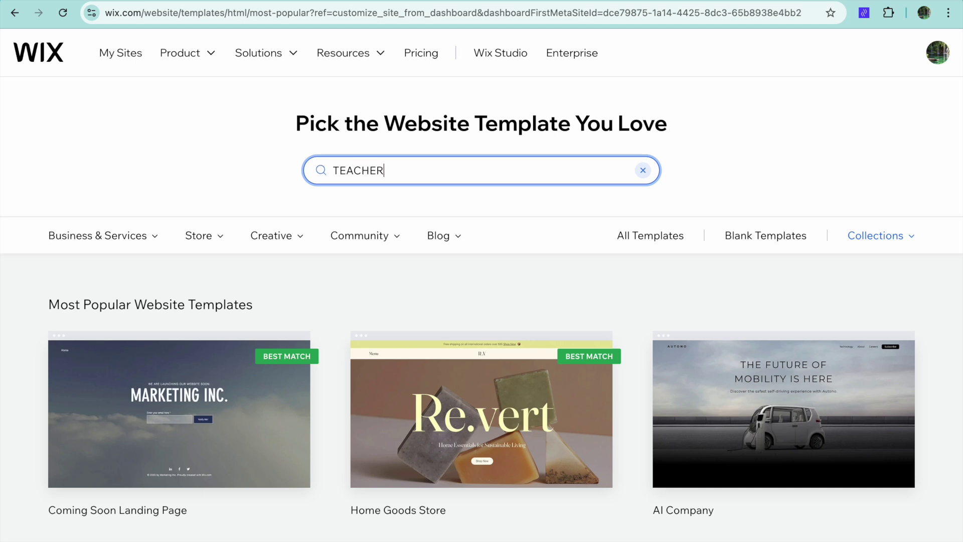
key("Return")
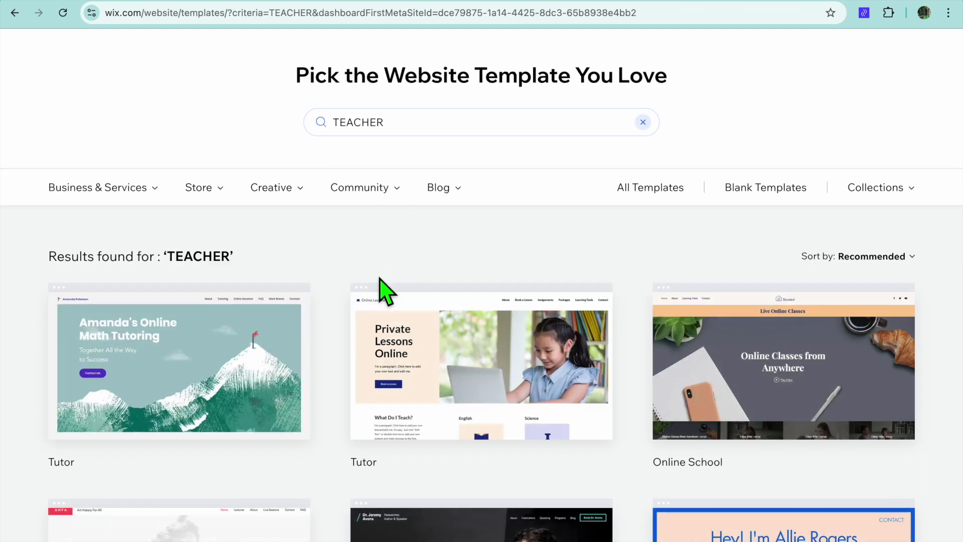
Open the Tutor template with the online math tutoring mountain design for editing, and dismiss the AI content offer.
scroll(386, 291, "down", 2)
mouse_move(297, 294)
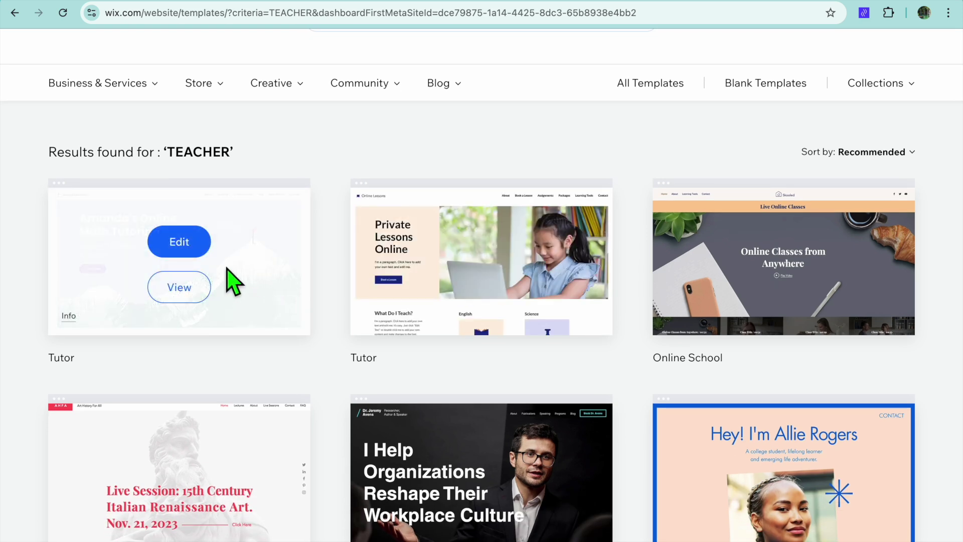
left_click(193, 246)
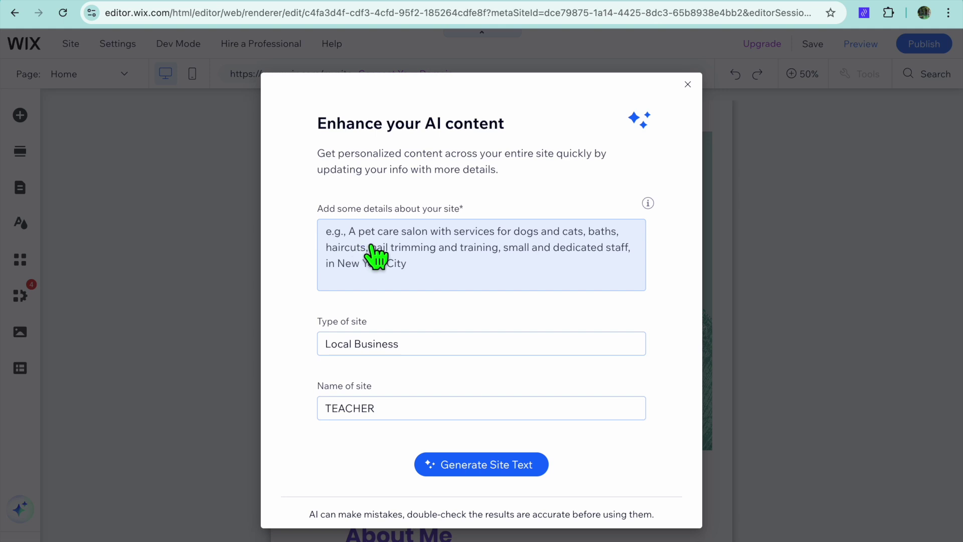
left_click(362, 250)
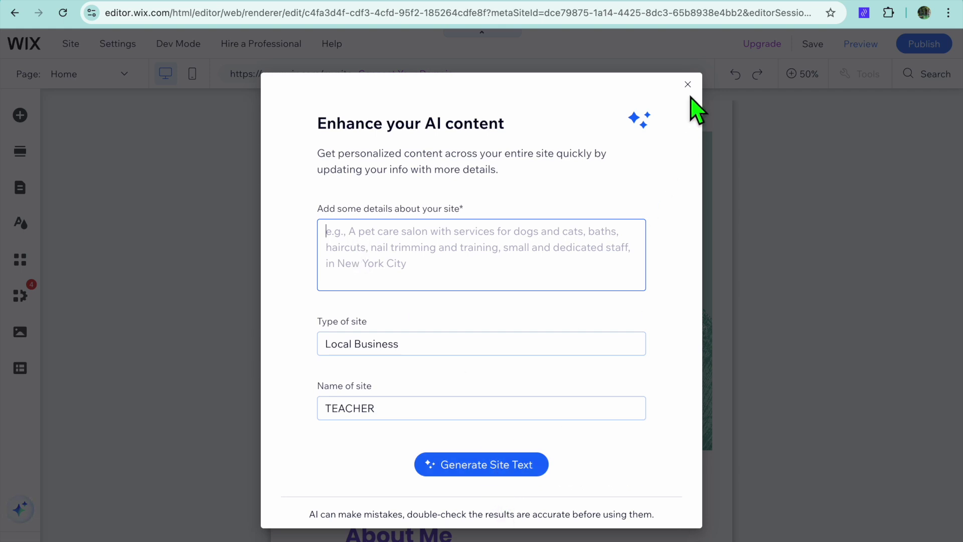
left_click(688, 84)
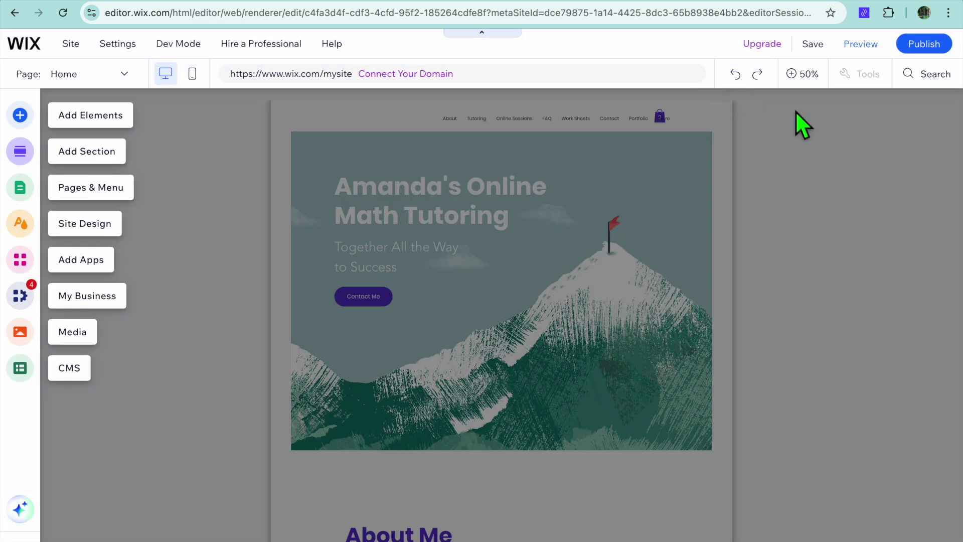
Replace the site title text in the page header with JASON TUTORIALS.
left_click(805, 74)
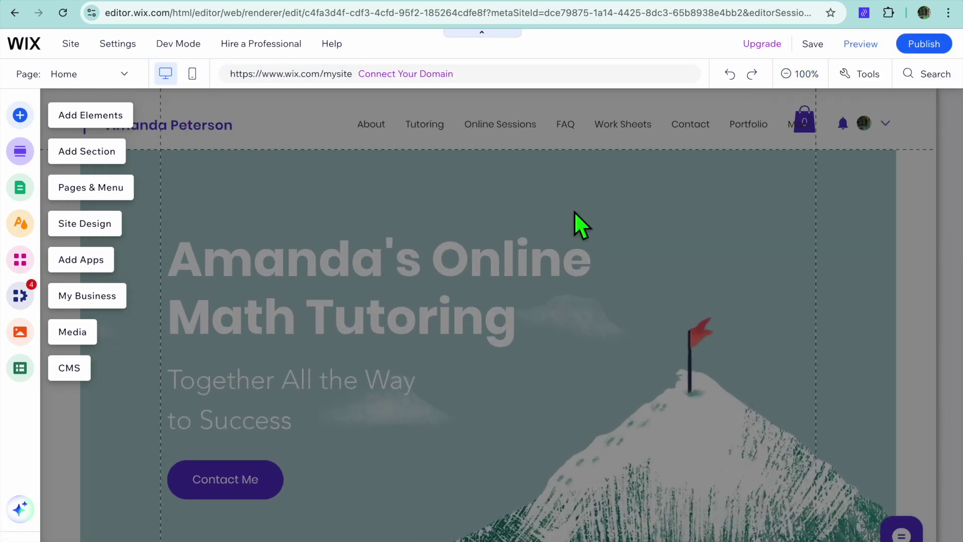
left_click(413, 255)
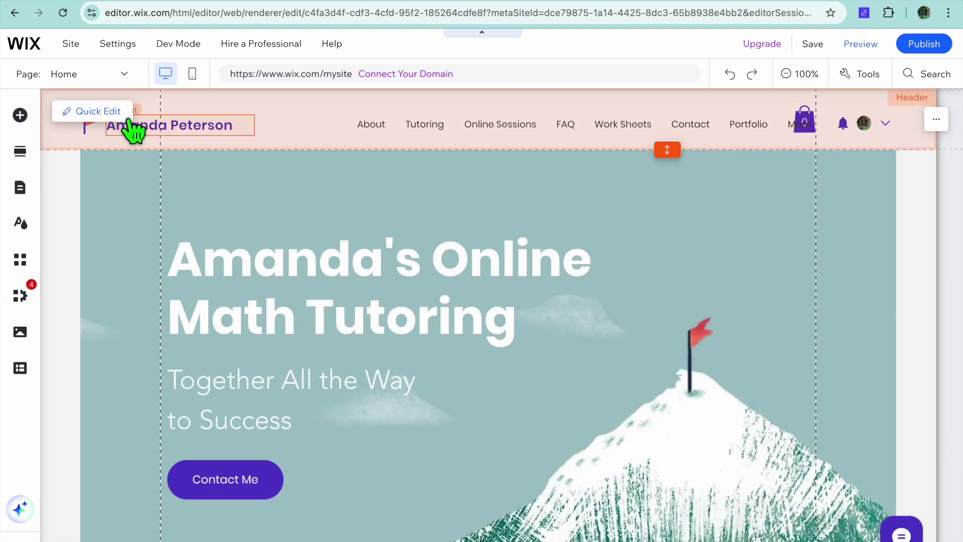
left_click(140, 135)
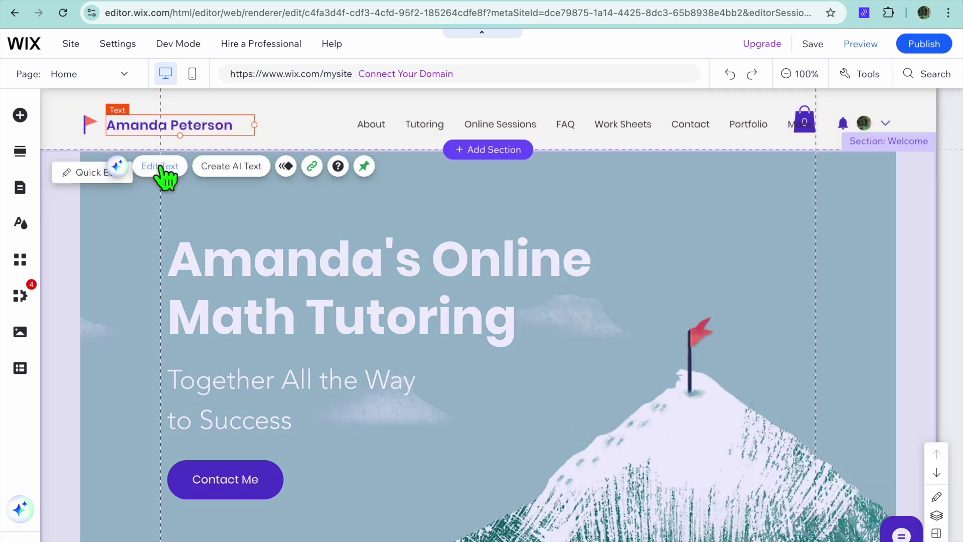
left_click(160, 168)
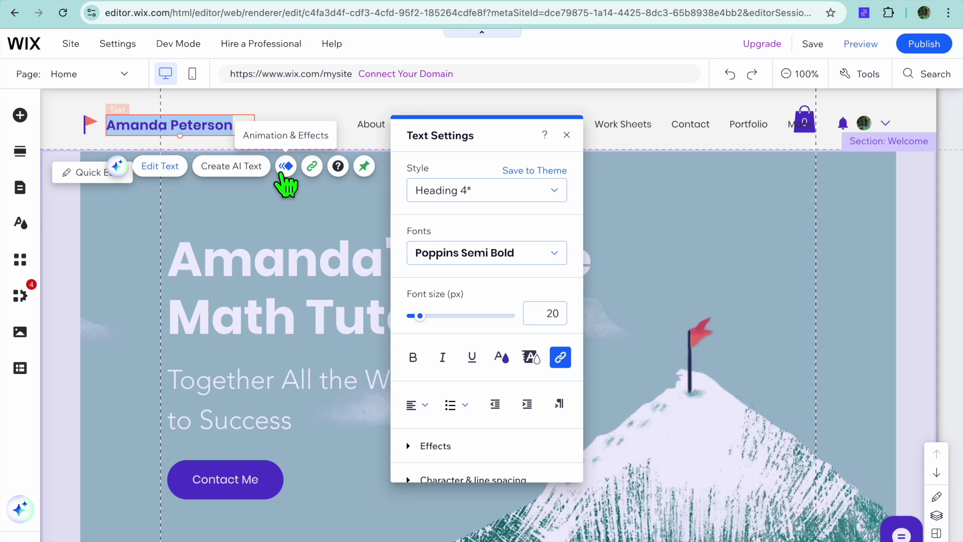
type("JASON TUTORI")
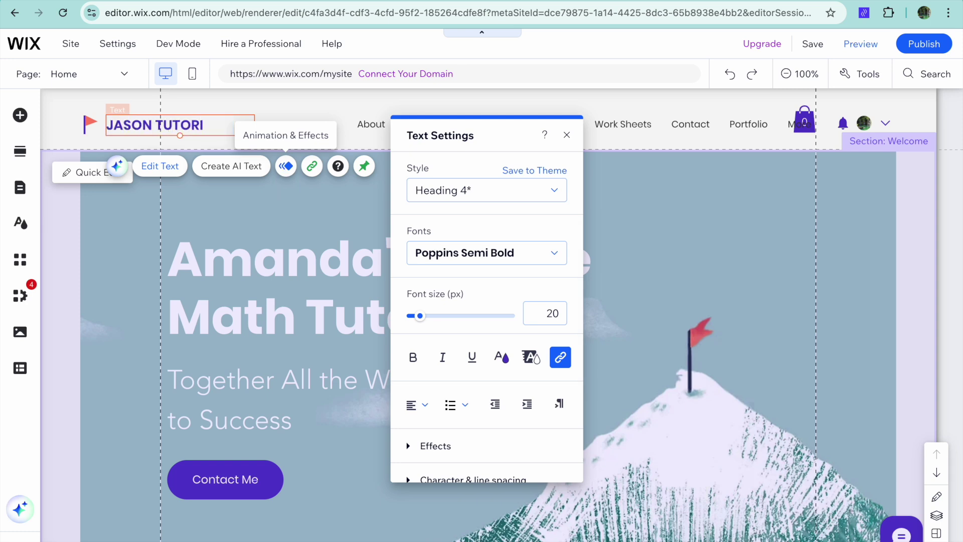
type("ALS")
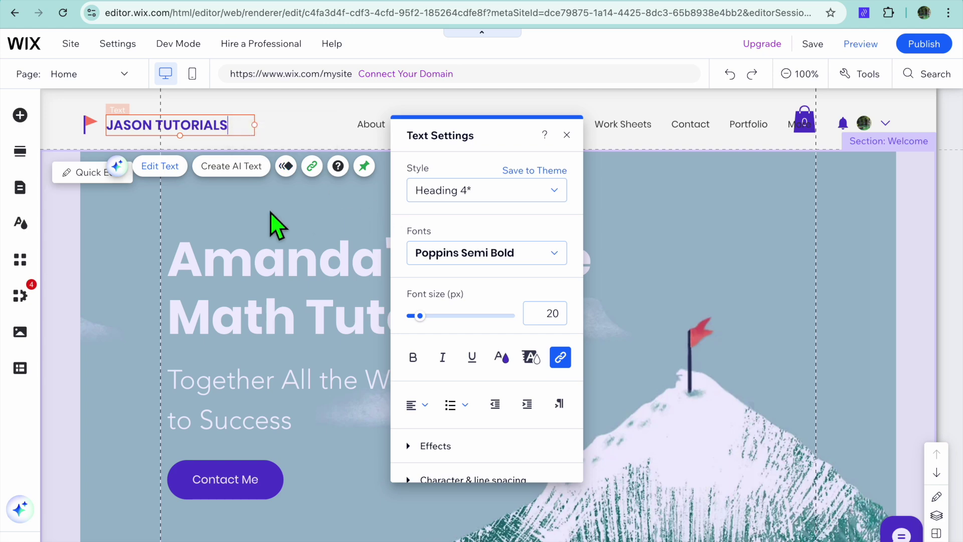
left_click(253, 230)
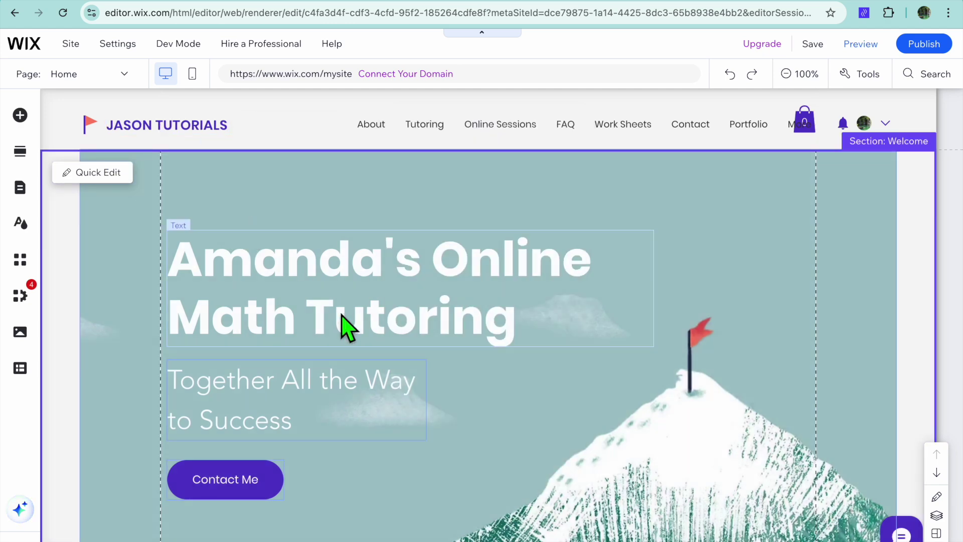
Replace the tutor's first name in the welcome section's Online Math Tutoring heading with the first name used in the header title.
scroll(346, 326, "down", 2)
left_click(361, 230)
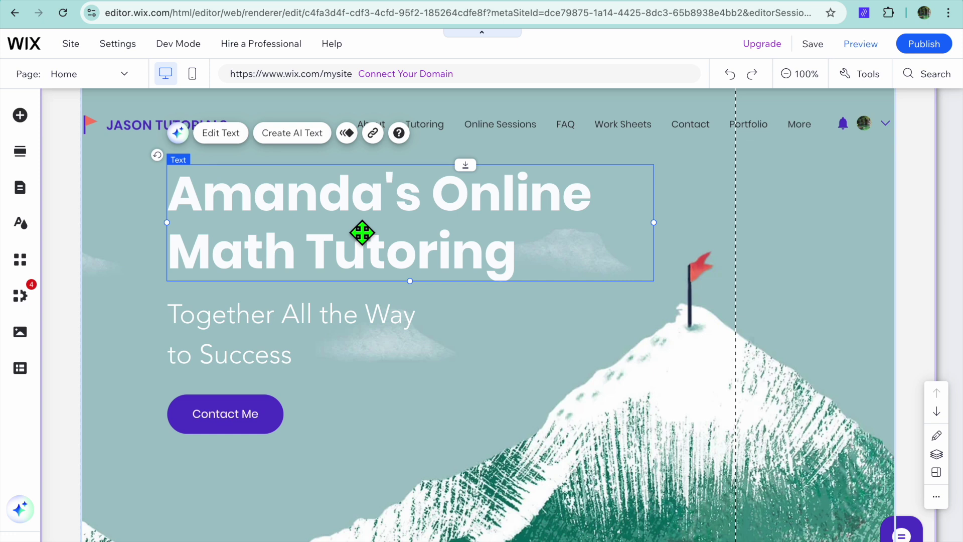
left_click(221, 135)
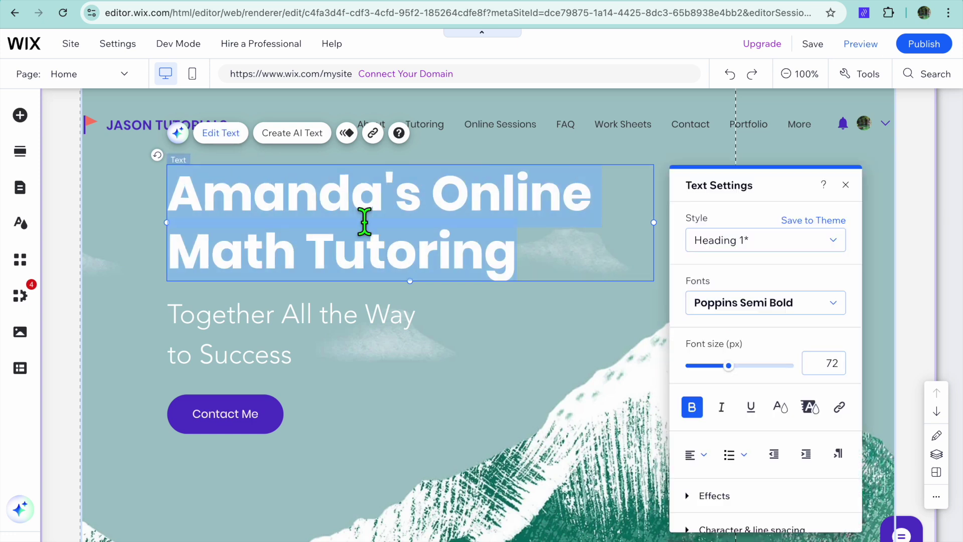
left_click(393, 208)
left_click(371, 208)
left_click_drag(371, 208, 179, 195)
type("J")
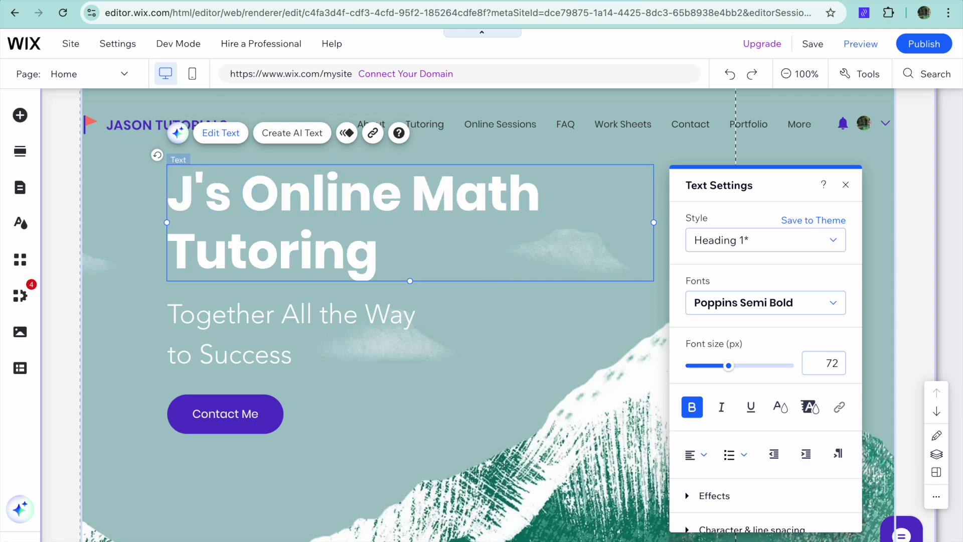
type("ASON")
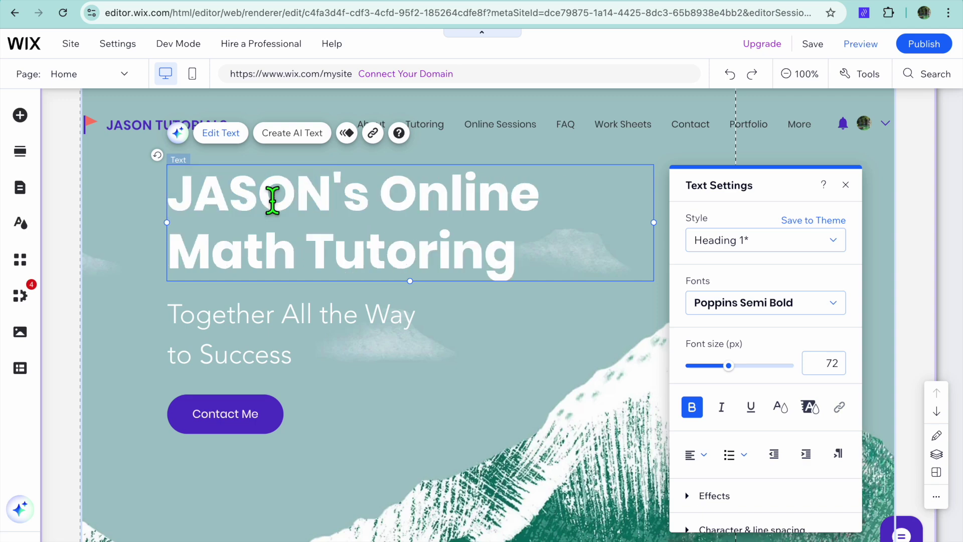
scroll(394, 265, "down", 2)
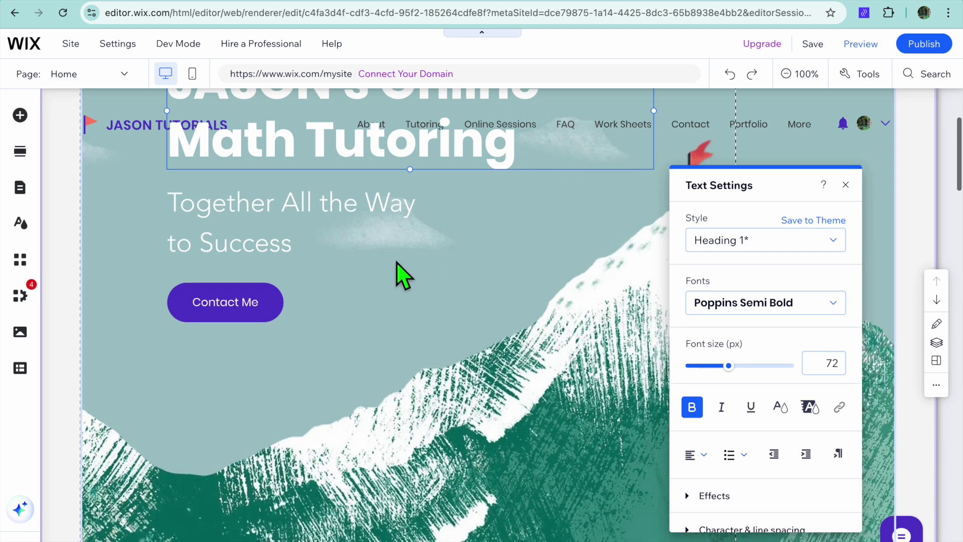
scroll(430, 307, "up", 2)
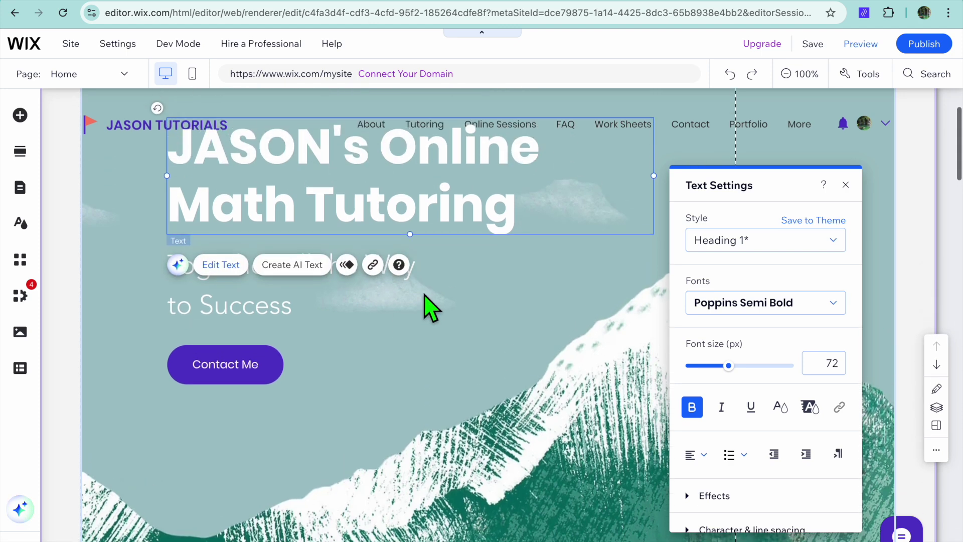
Replace the welcome strip's background with the Media from Wix image of a woman tutoring a boy in a plaid shirt, found by searching TUTOR.
left_click(427, 372)
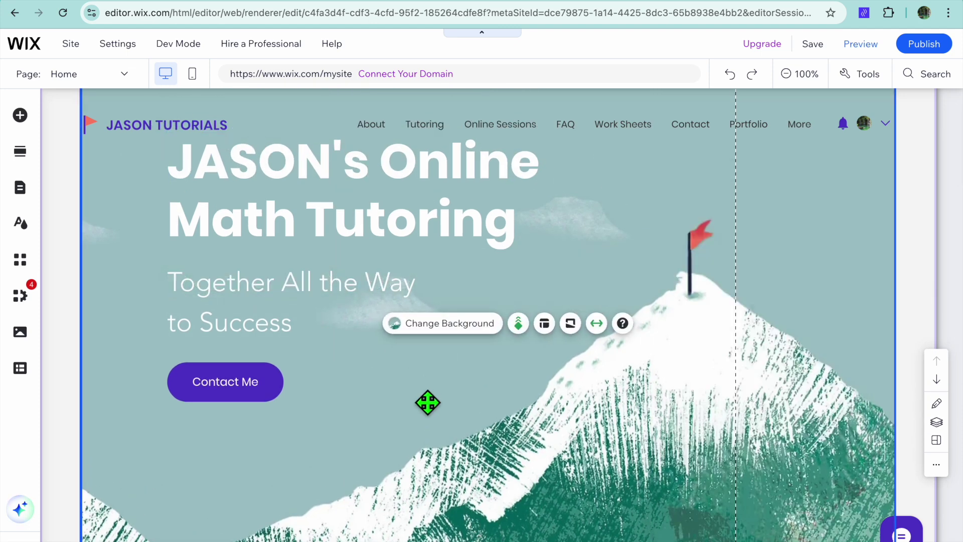
left_click(440, 332)
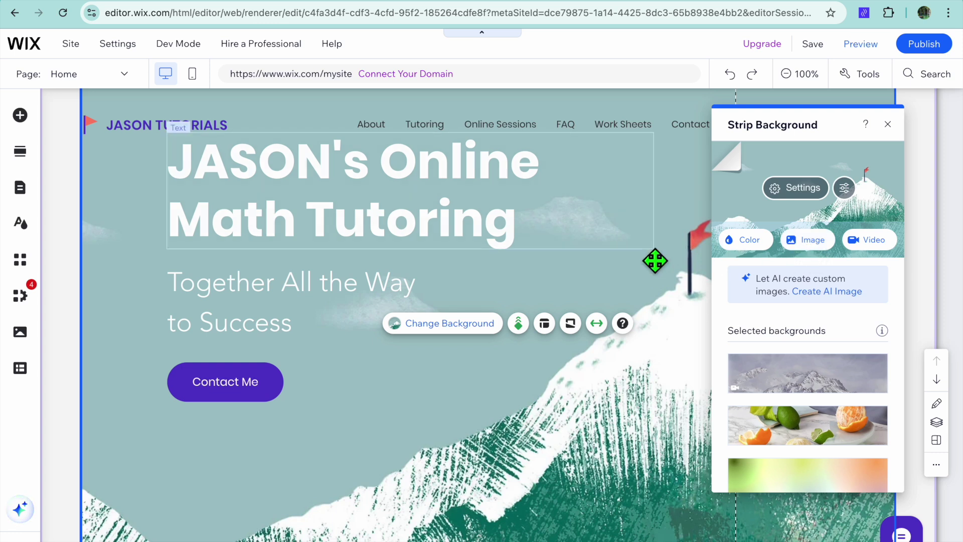
left_click(812, 241)
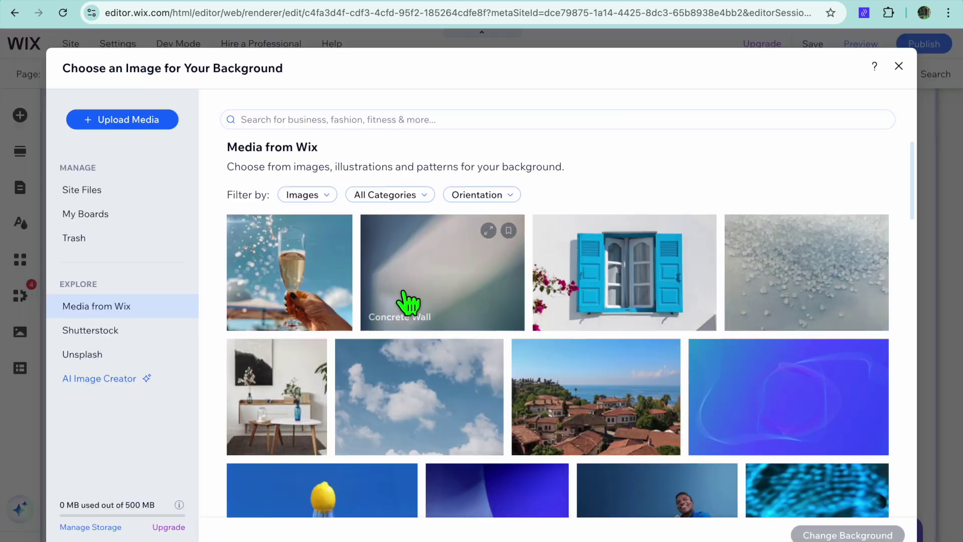
left_click(323, 120)
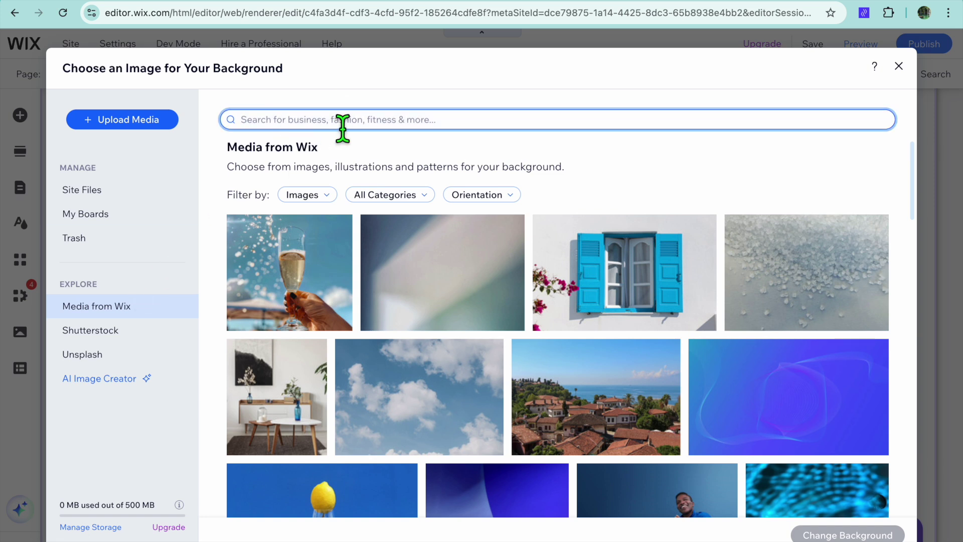
type("TUTOR")
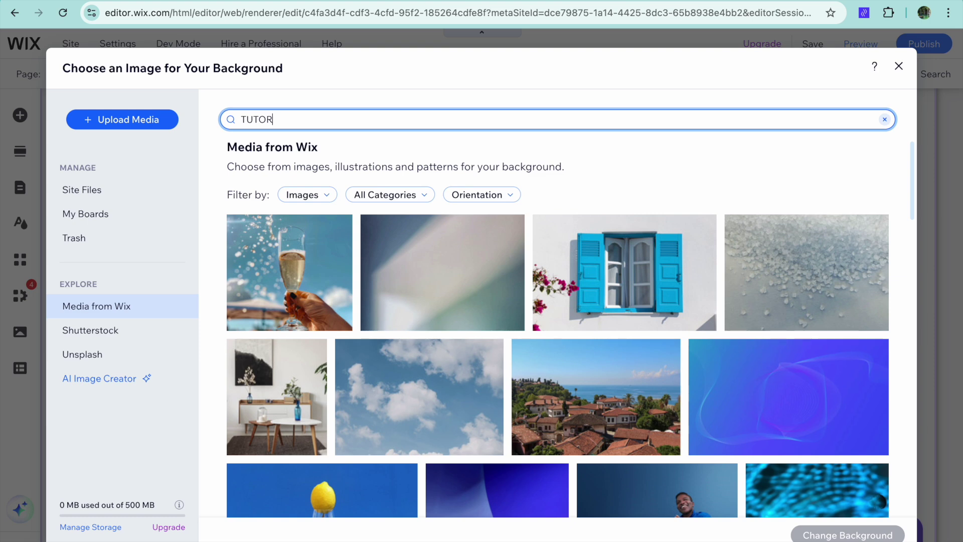
key("Return")
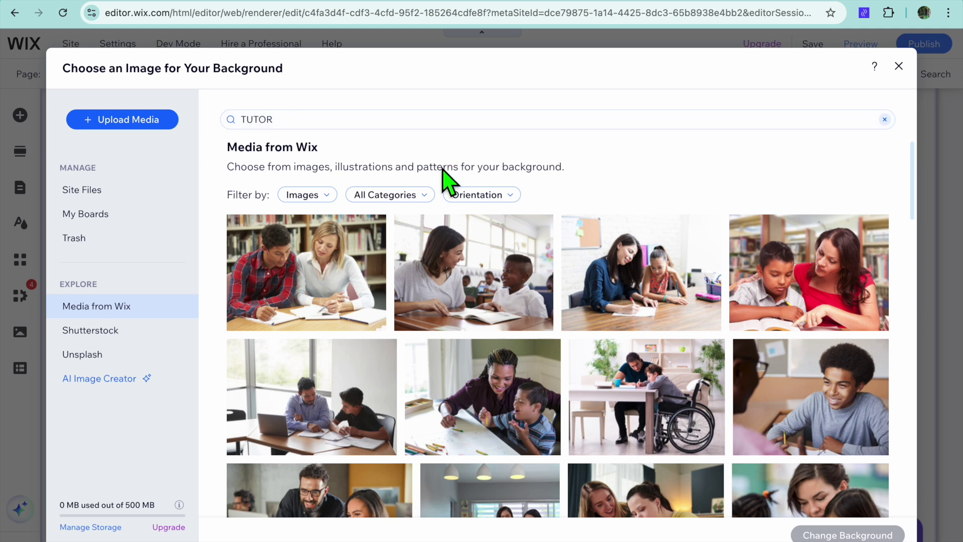
left_click(341, 273)
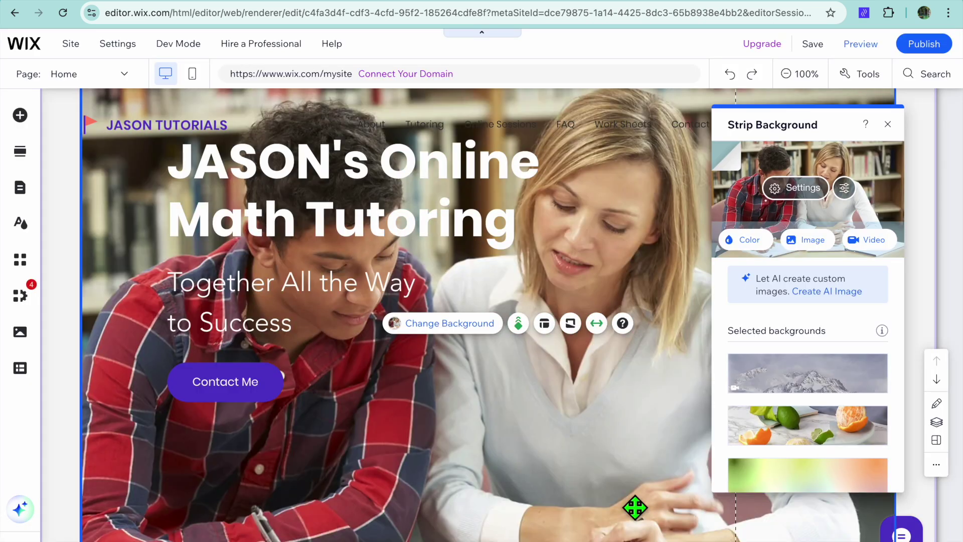
scroll(635, 507, "down", 10)
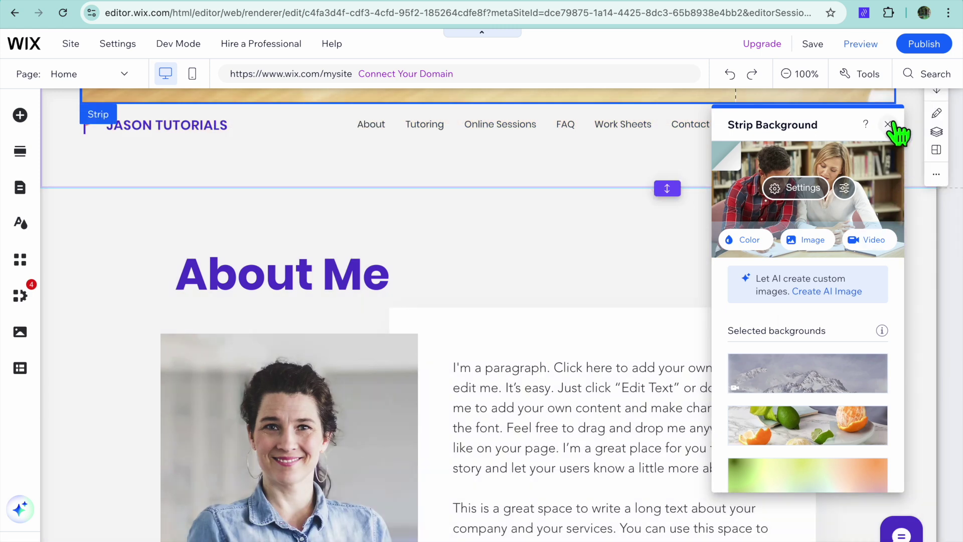
left_click(888, 125)
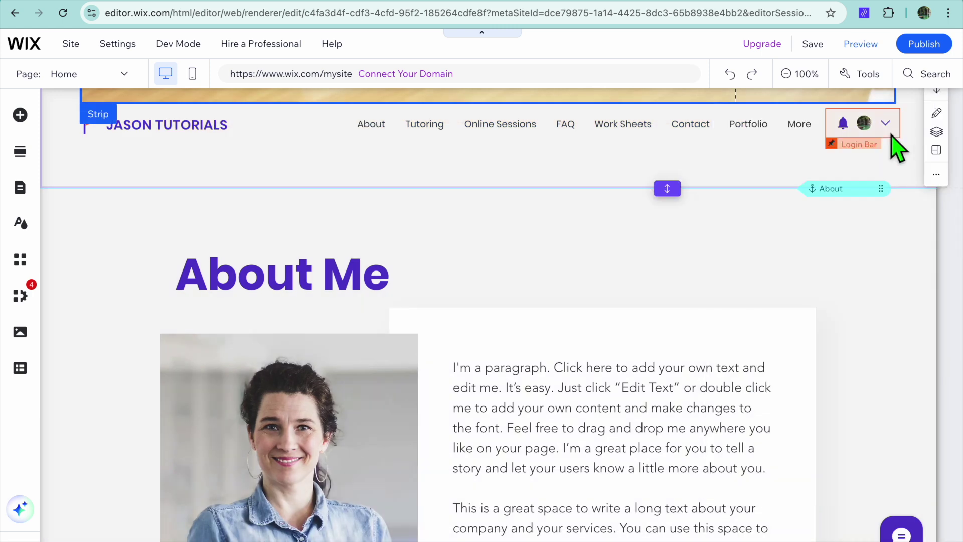
Open the About section in Quick Edit and go through its paragraph text in editing mode.
scroll(655, 342, "down", 2)
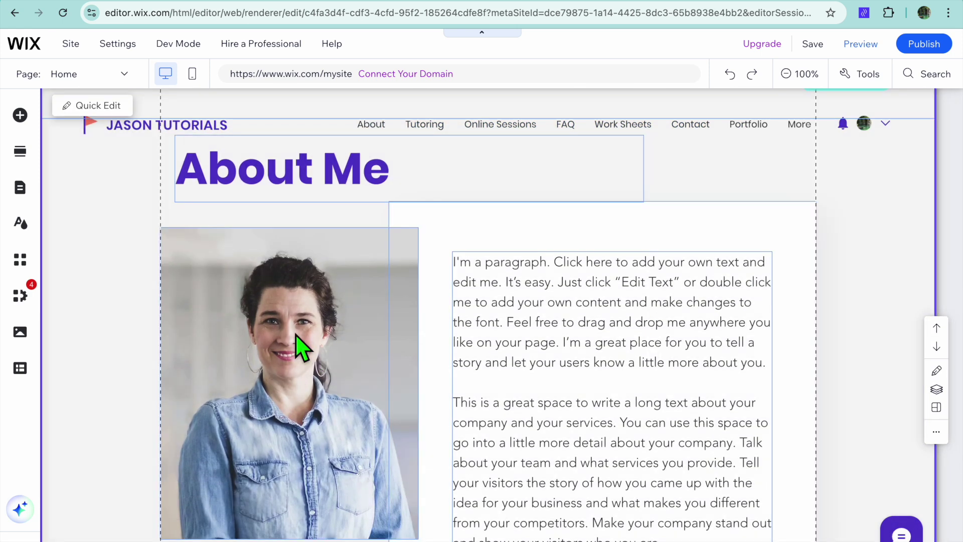
left_click(100, 108)
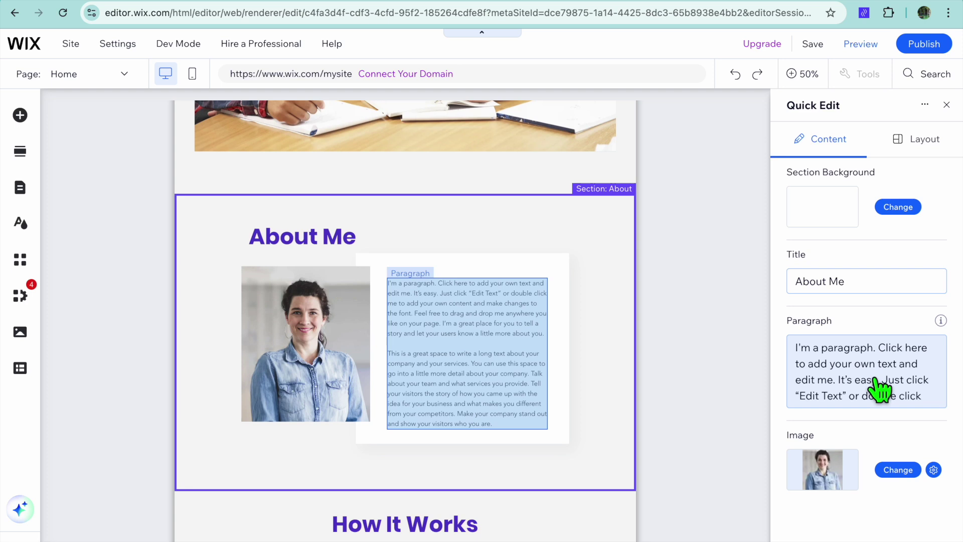
left_click(859, 391)
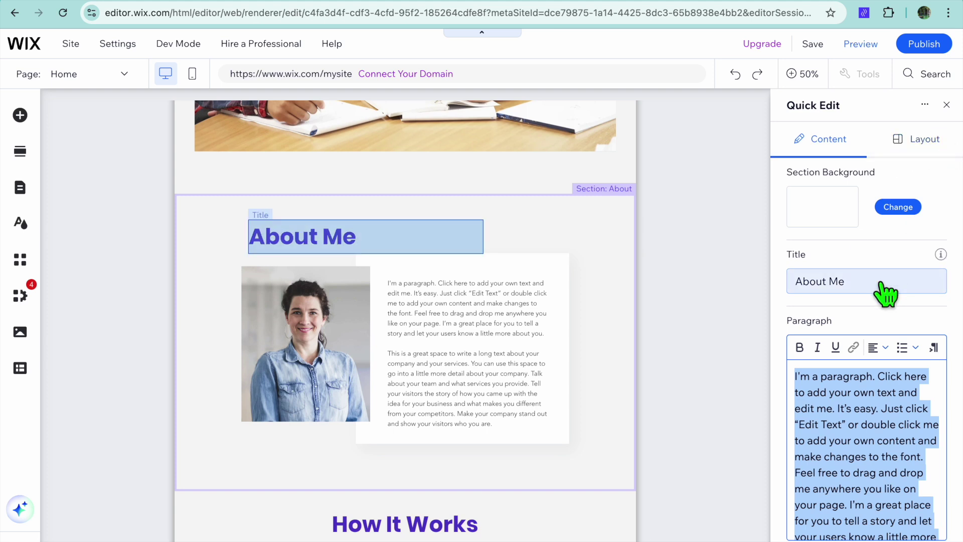
scroll(873, 334, "down", 2)
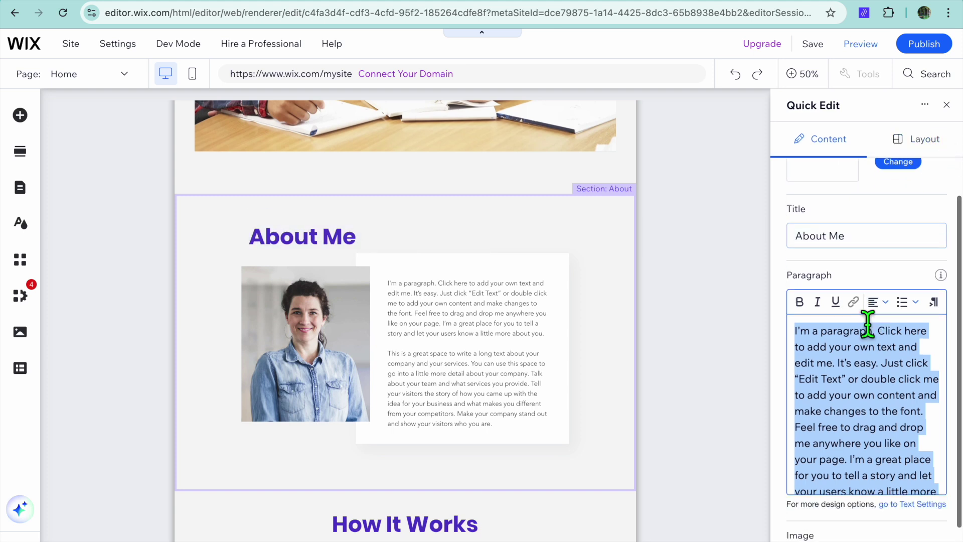
scroll(868, 324, "down", 5)
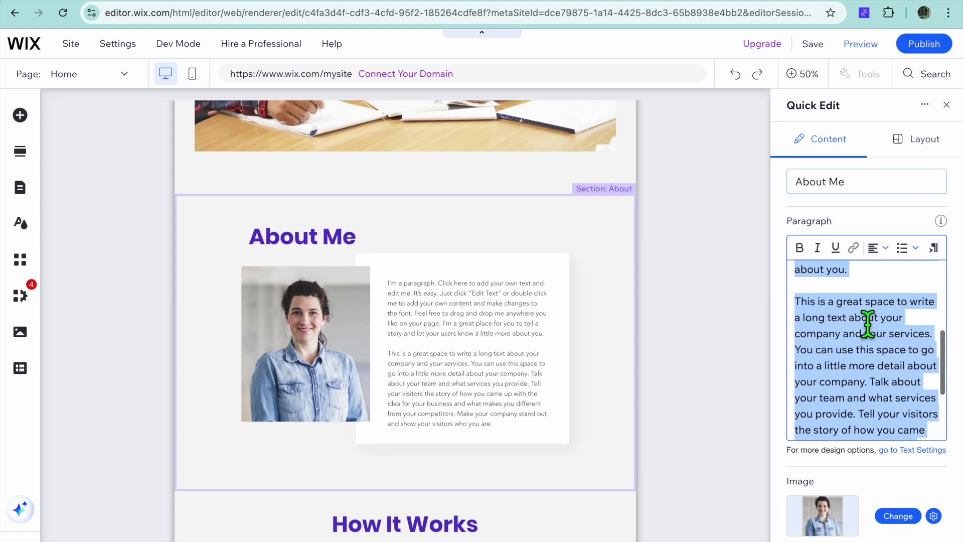
scroll(868, 321, "down", 3)
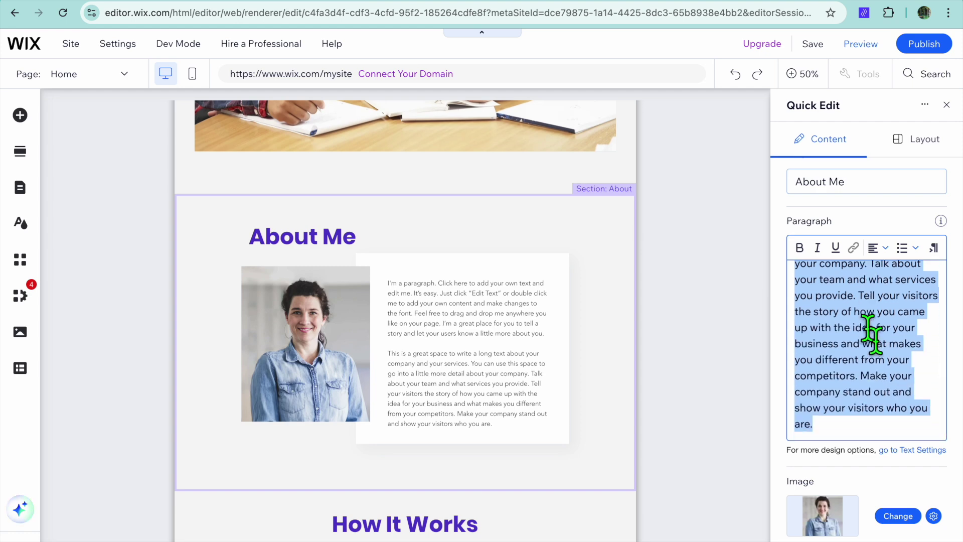
Replace the About Me photo with the Media from Wix image of a bearded man in glasses beside a smiling woman, found by searching TUTOR.
left_click(895, 516)
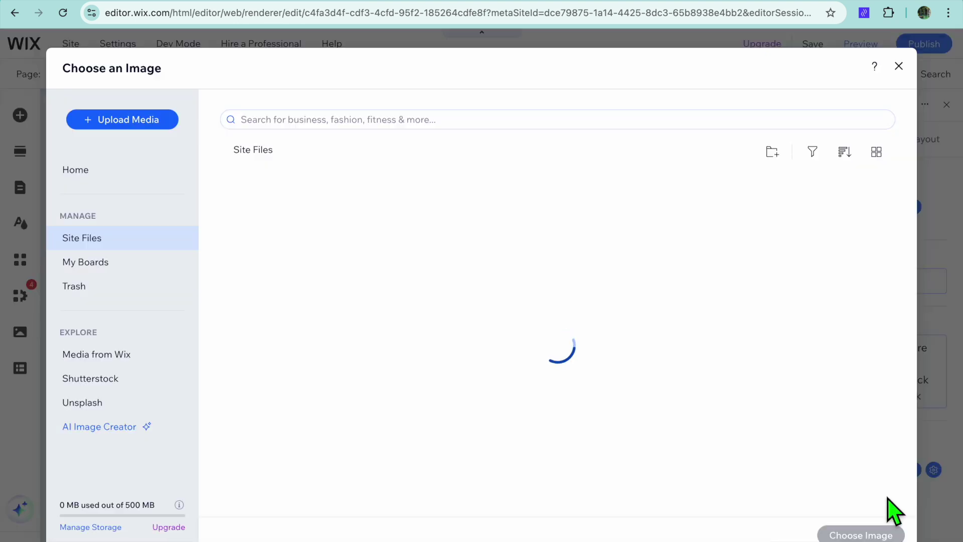
left_click(114, 358)
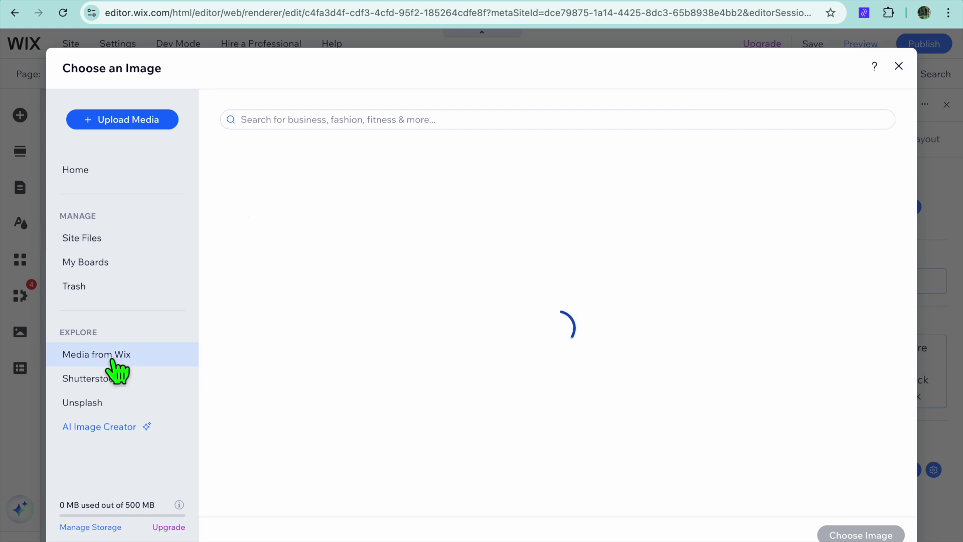
left_click(374, 121)
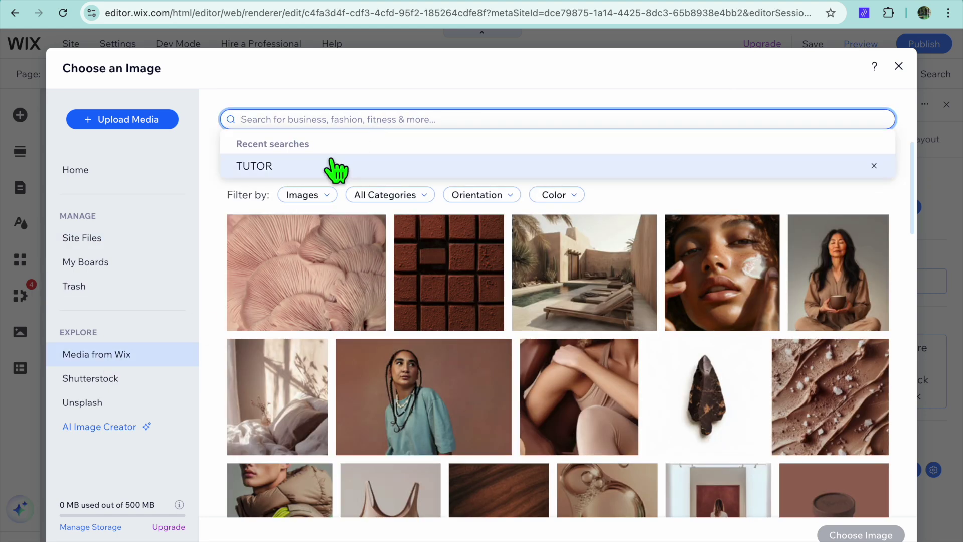
left_click(335, 167)
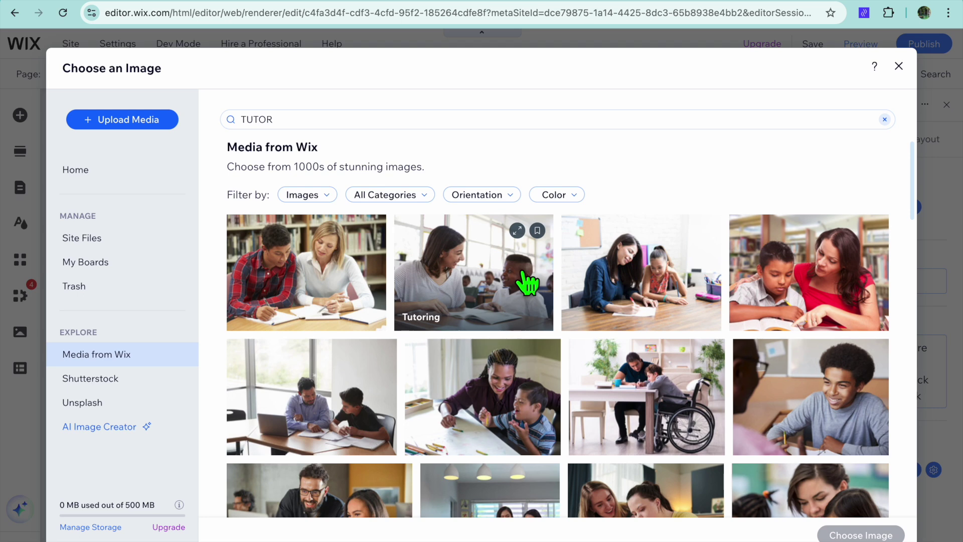
scroll(525, 284, "down", 3)
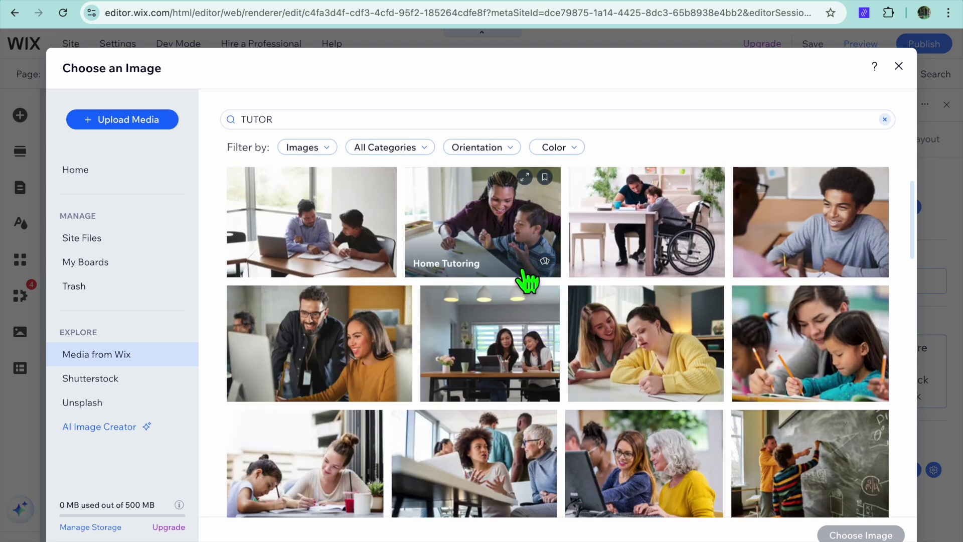
left_click(329, 357)
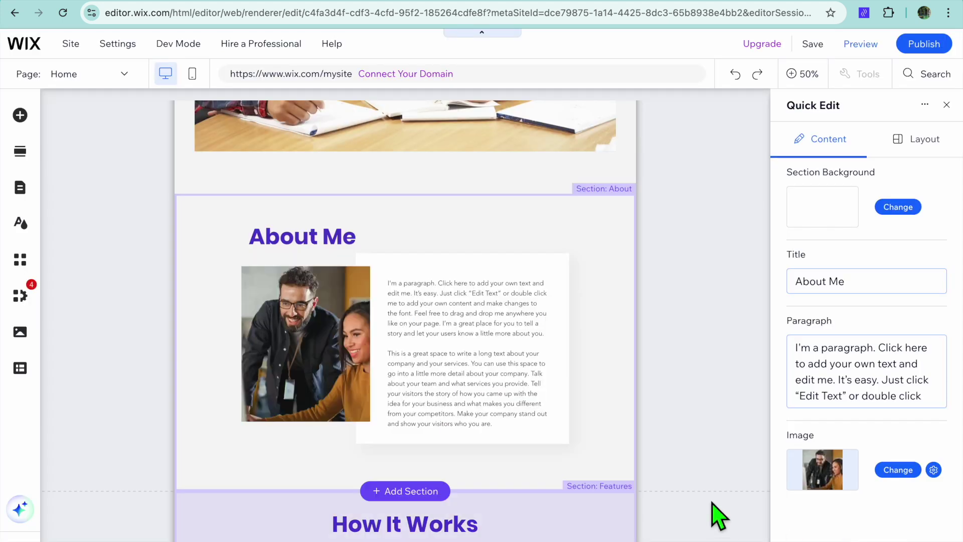
Look over the How It Works section's editable content, close Quick Edit, and open the FAQ page.
scroll(497, 428, "down", 1)
scroll(497, 428, "down", 1)
left_click(355, 203)
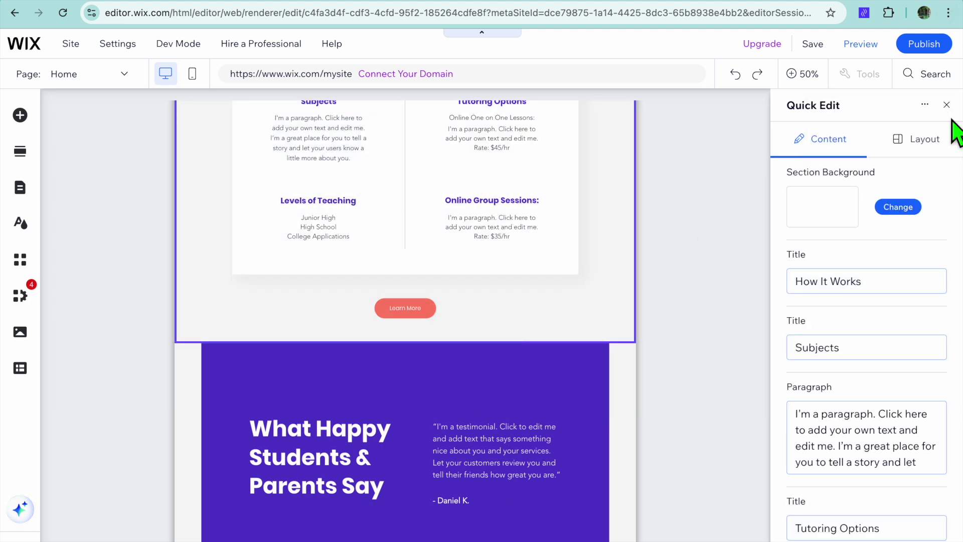
left_click(947, 104)
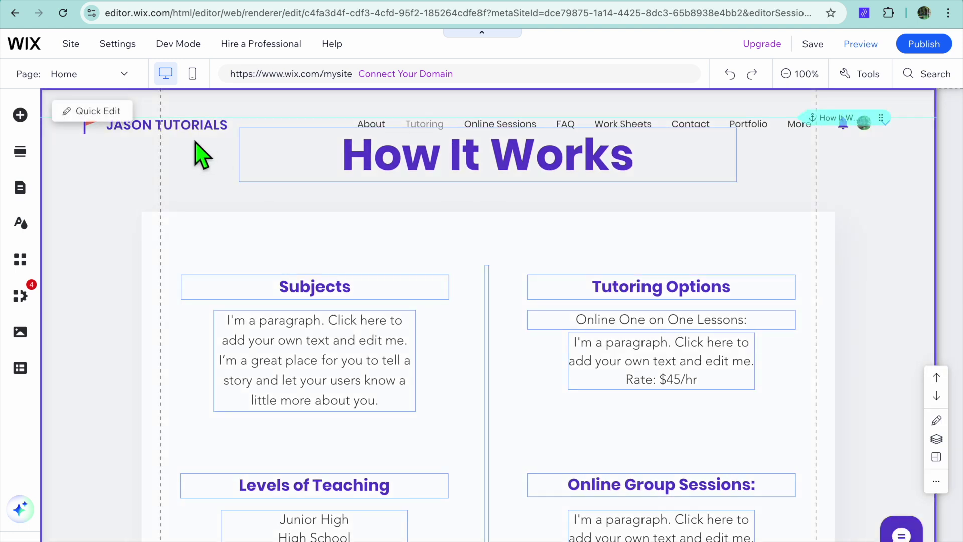
left_click(68, 74)
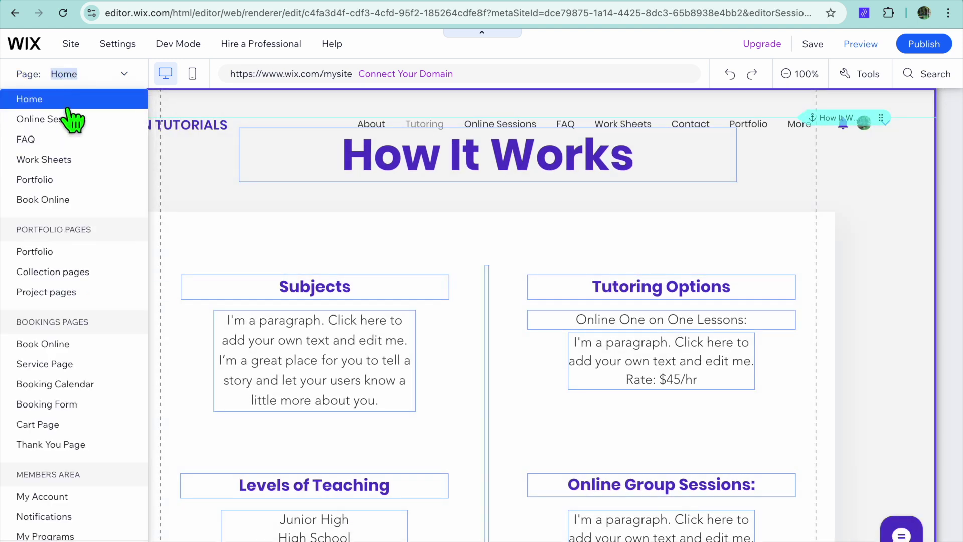
left_click(52, 143)
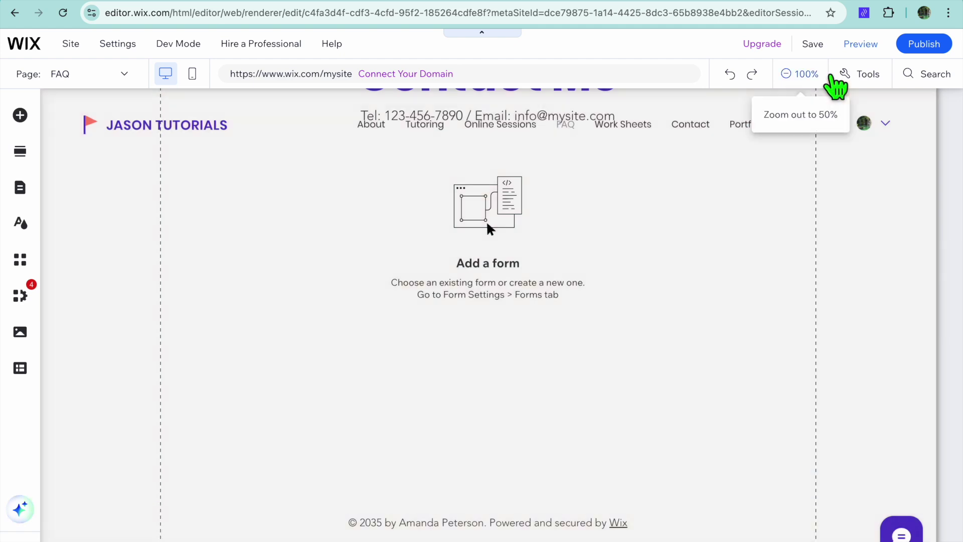
Preview the site and try the About link in its navigation menu.
left_click(861, 49)
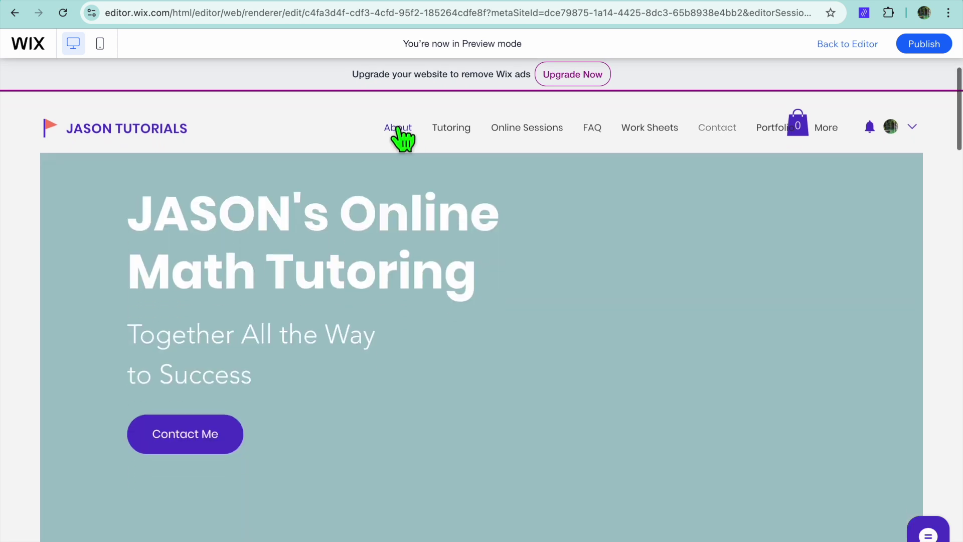
left_click(399, 132)
scroll(244, 307, "up", 5)
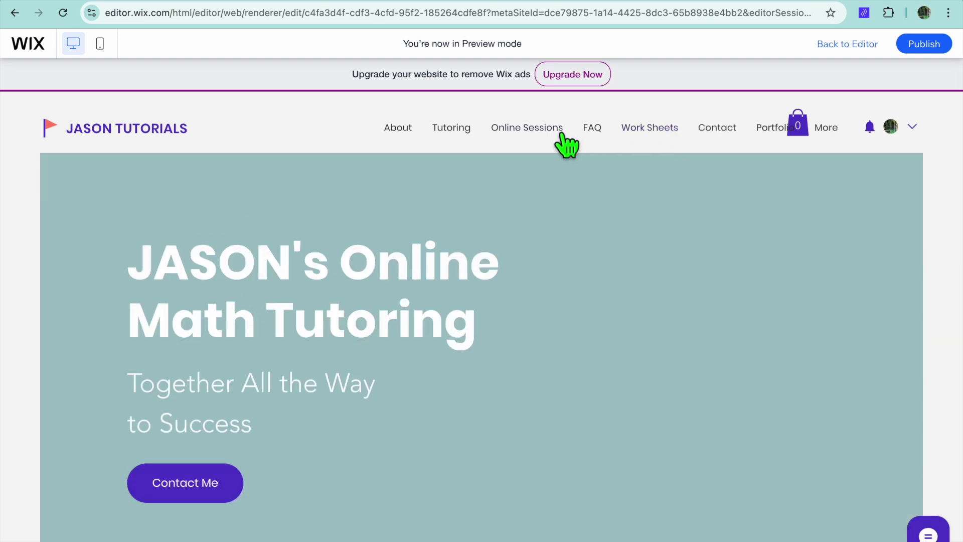
View the Online Sessions page in the preview and examine the details of the Japanese for Beginners program.
left_click(542, 126)
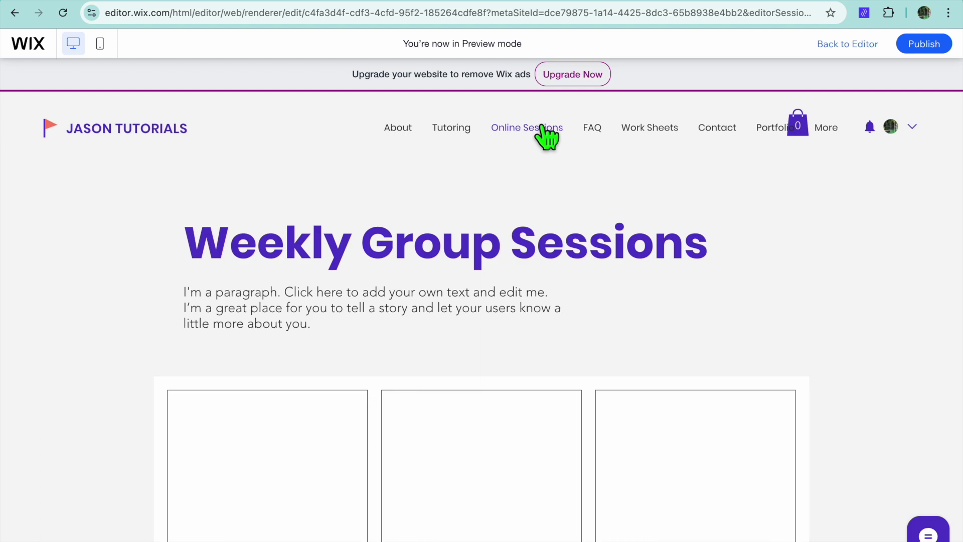
scroll(591, 284, "down", 6)
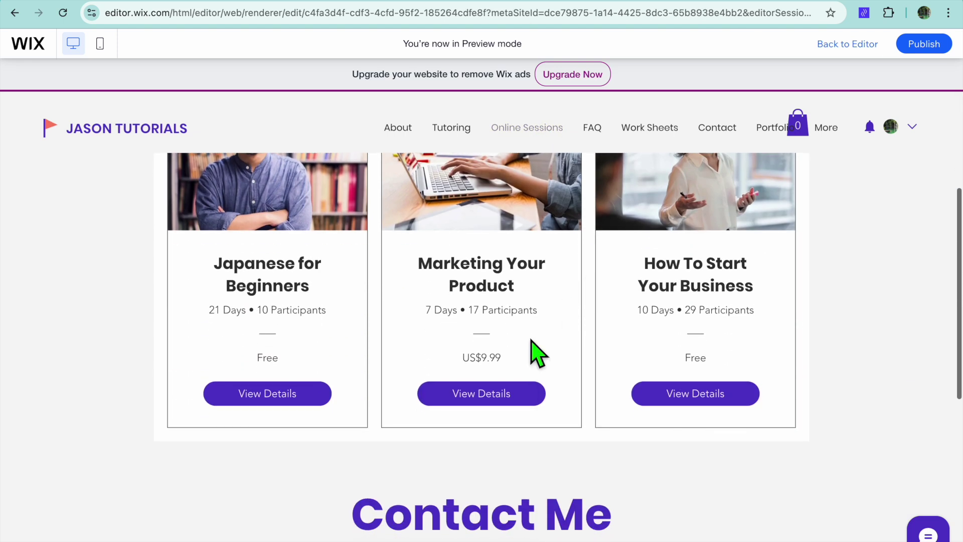
left_click(480, 394)
scroll(480, 397, "down", 9)
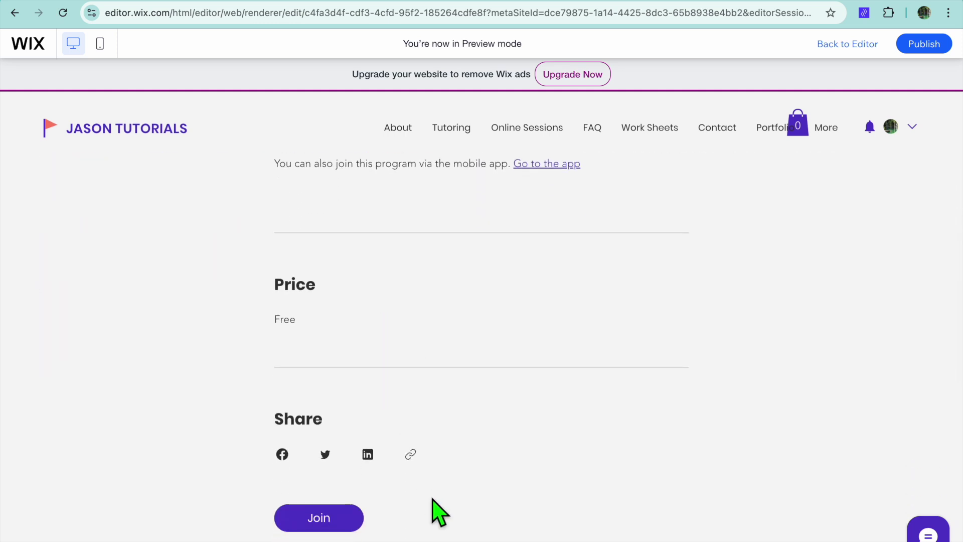
scroll(432, 499, "up", 1)
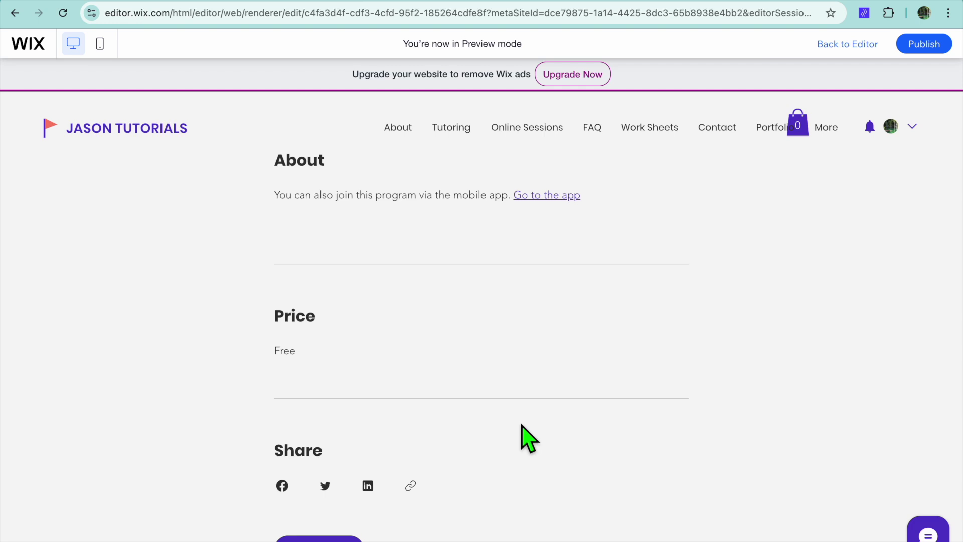
scroll(524, 438, "up", 10)
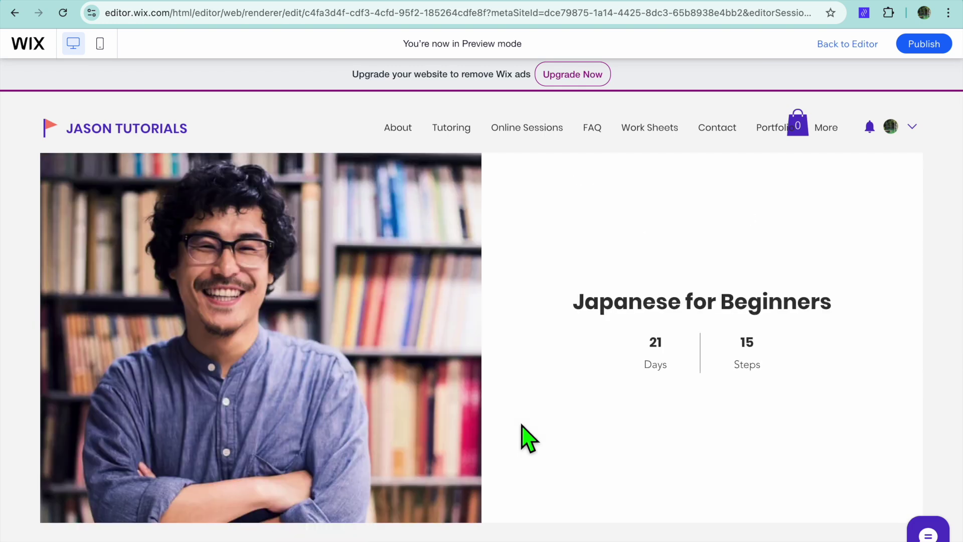